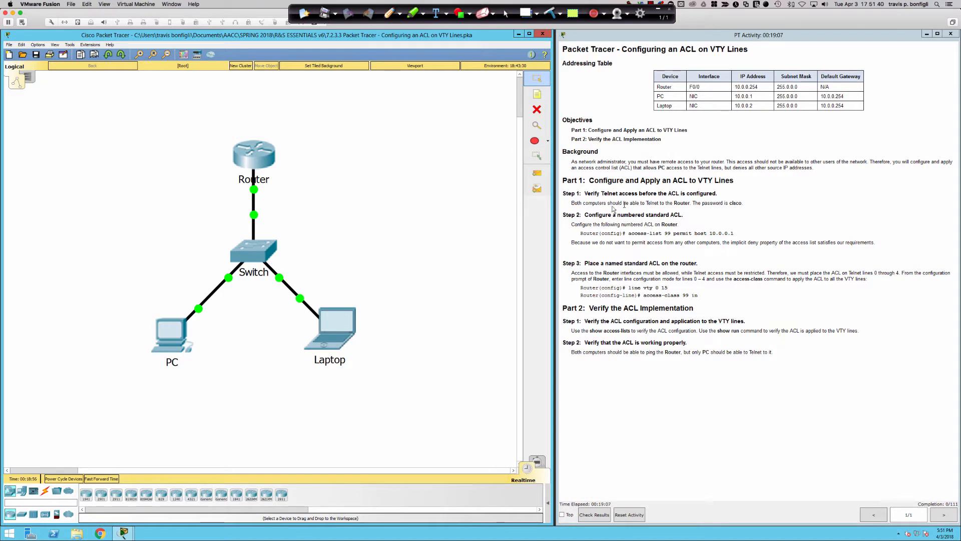
# Telnet from the PC to the router at 10.0.0.254, log in with the router password, and exit
pyautogui.click(166, 332)
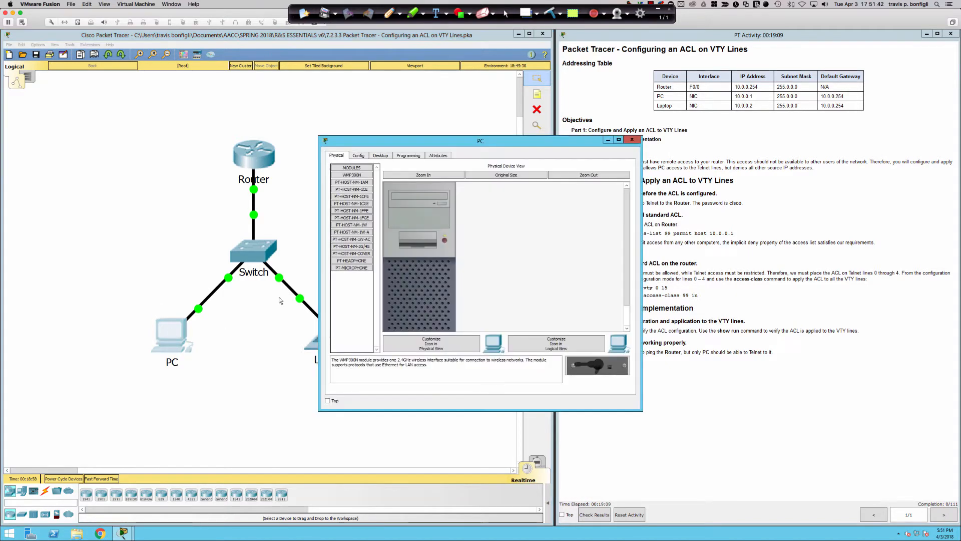
pyautogui.click(385, 155)
pyautogui.click(542, 189)
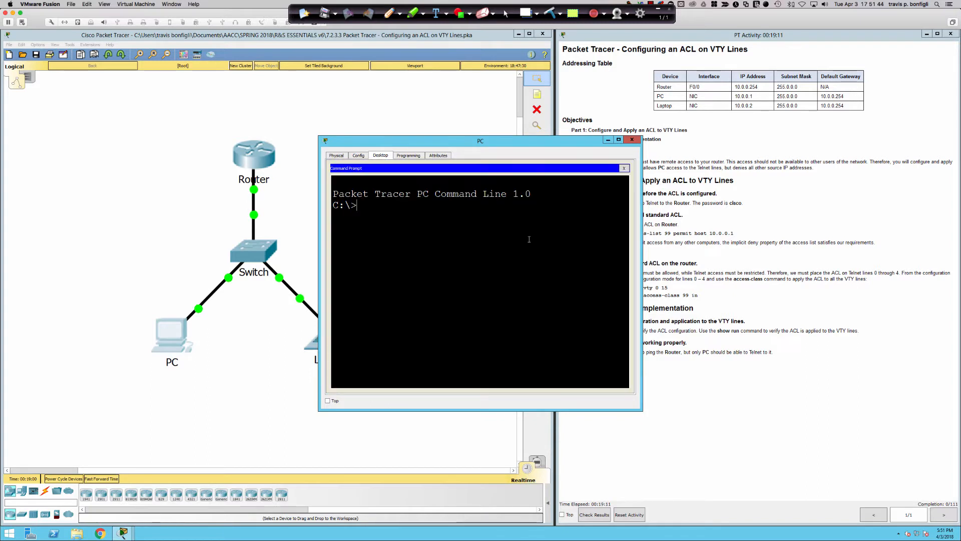
pyautogui.write('telnet 10.0.0.254')
pyautogui.press('Return')
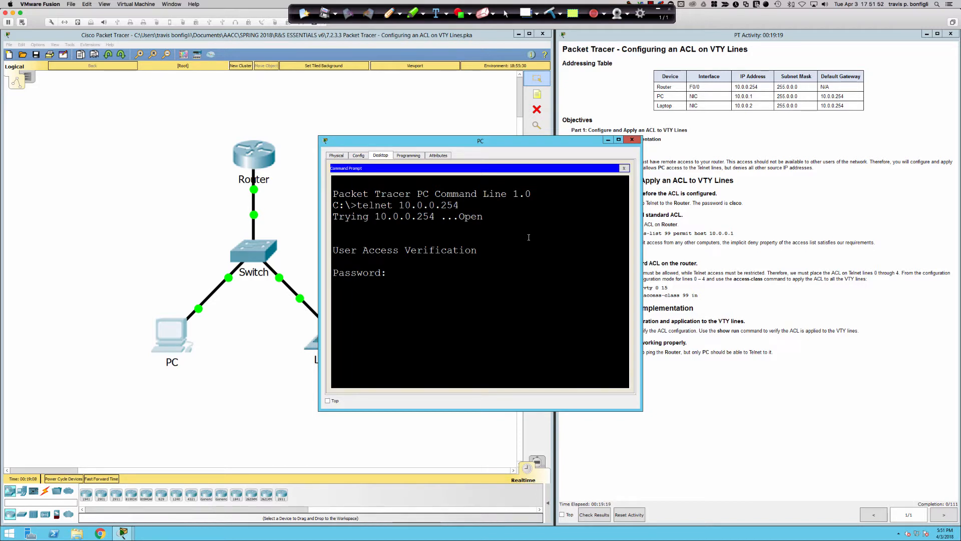
pyautogui.moveTo(521, 136); pyautogui.dragTo(437, 212)
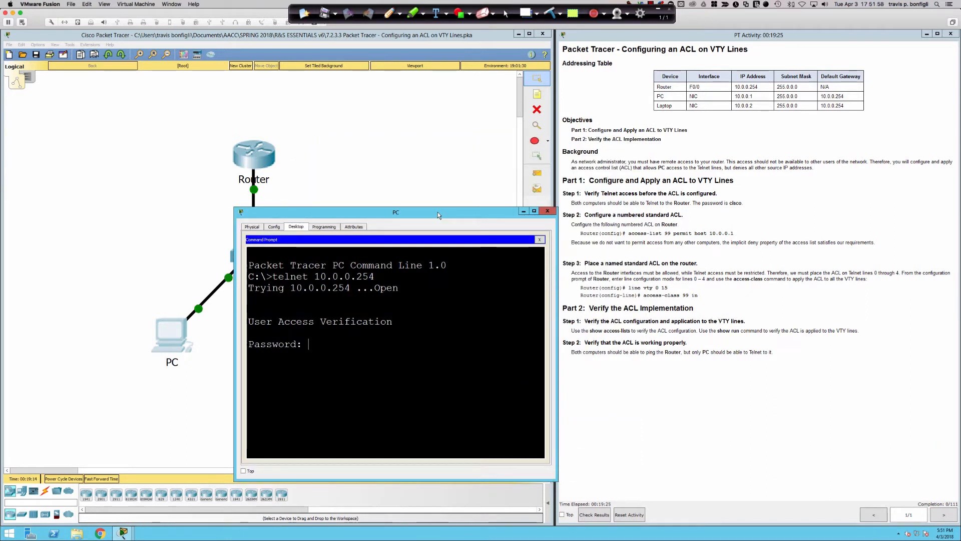
pyautogui.moveTo(438, 211); pyautogui.dragTo(440, 209)
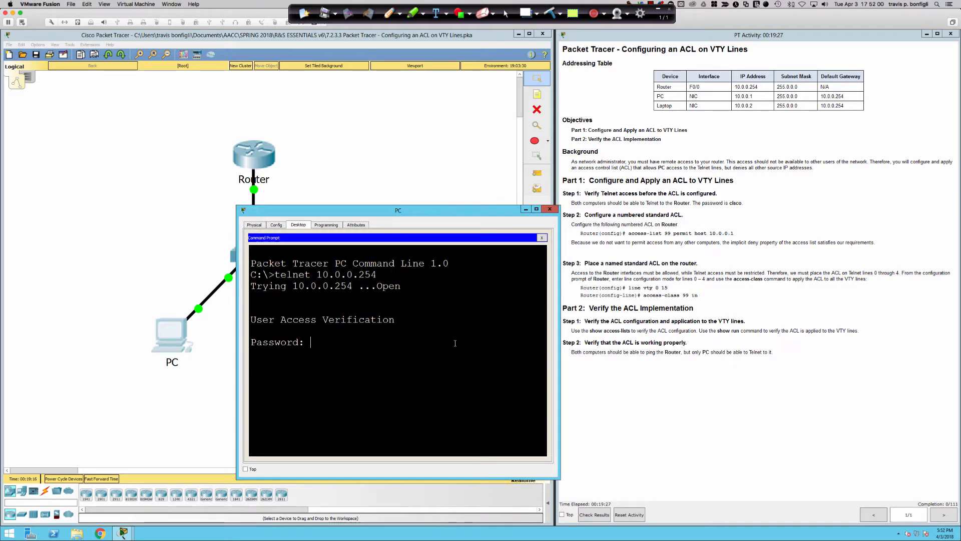
pyautogui.write('cisco')
pyautogui.press('Return')
pyautogui.write('exit')
pyautogui.press('Return')
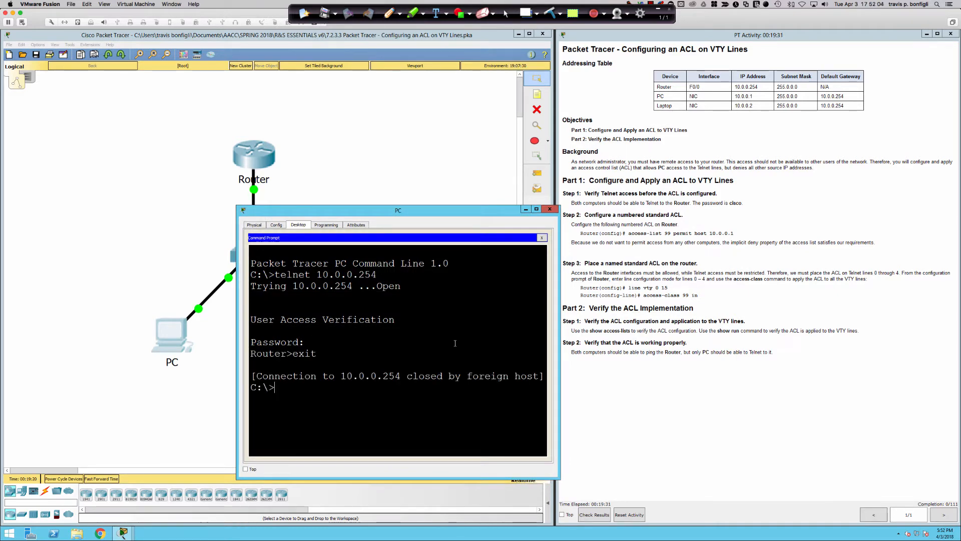
# Telnet from the Laptop to 10.0.0.254, log in with the router password, and exit
pyautogui.click(382, 183)
pyautogui.click(338, 323)
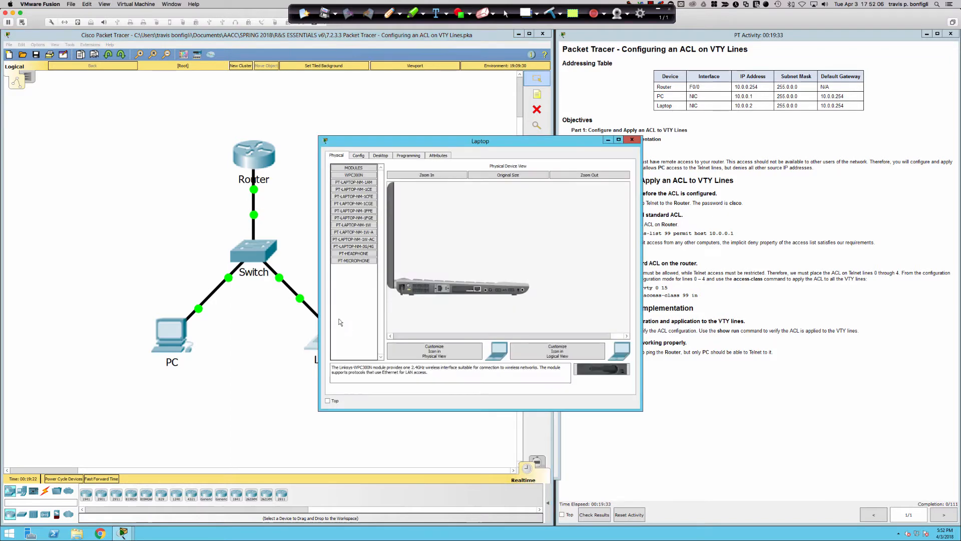
pyautogui.click(380, 158)
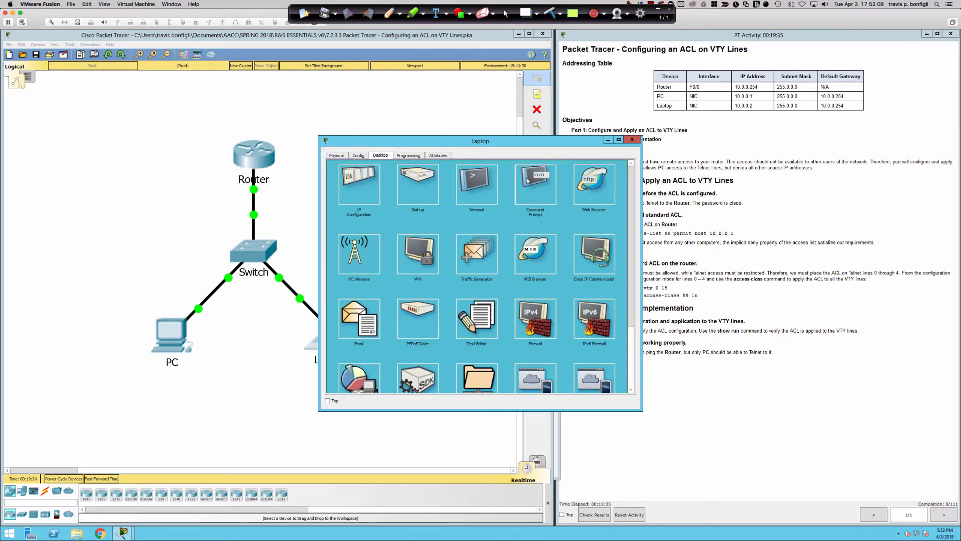
pyautogui.click(533, 237)
pyautogui.write('tel')
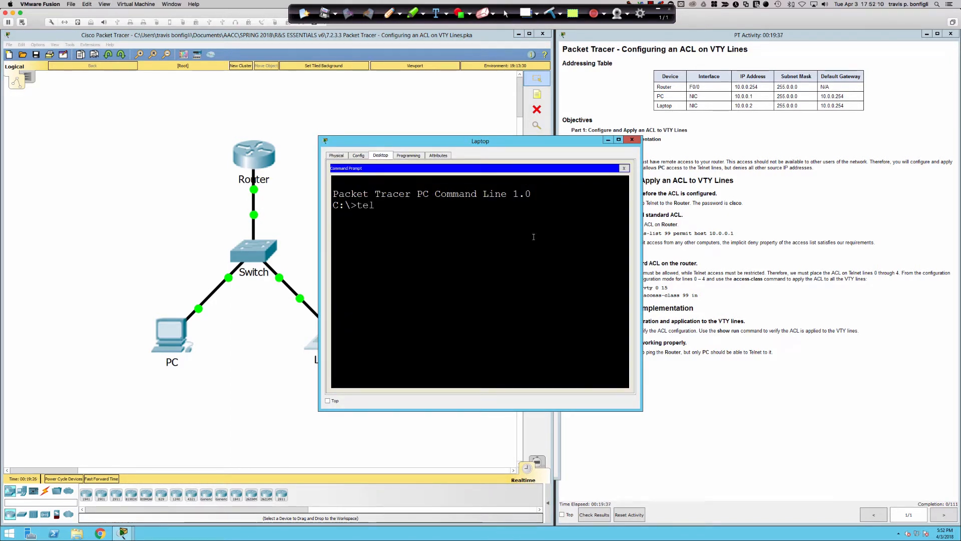
pyautogui.write('net 10.0.0.254')
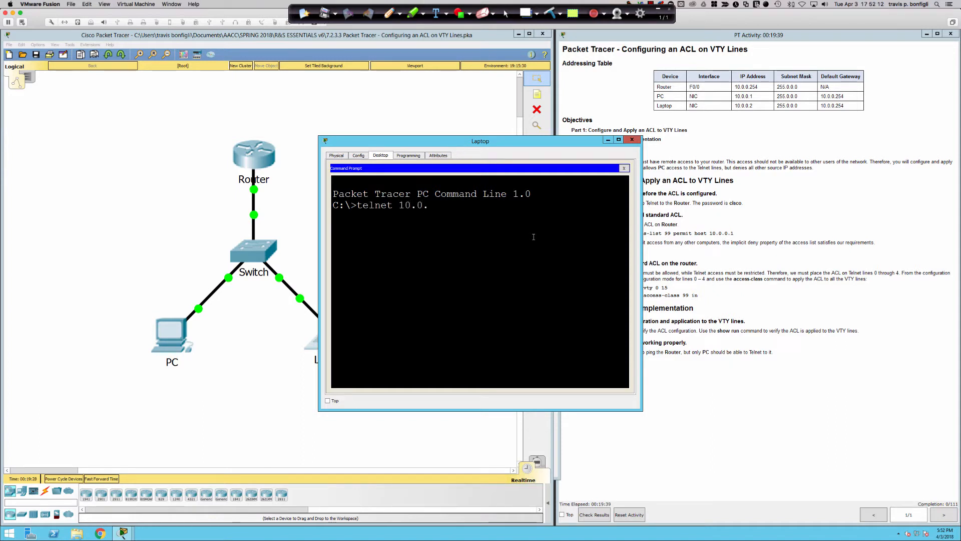
pyautogui.press('Return')
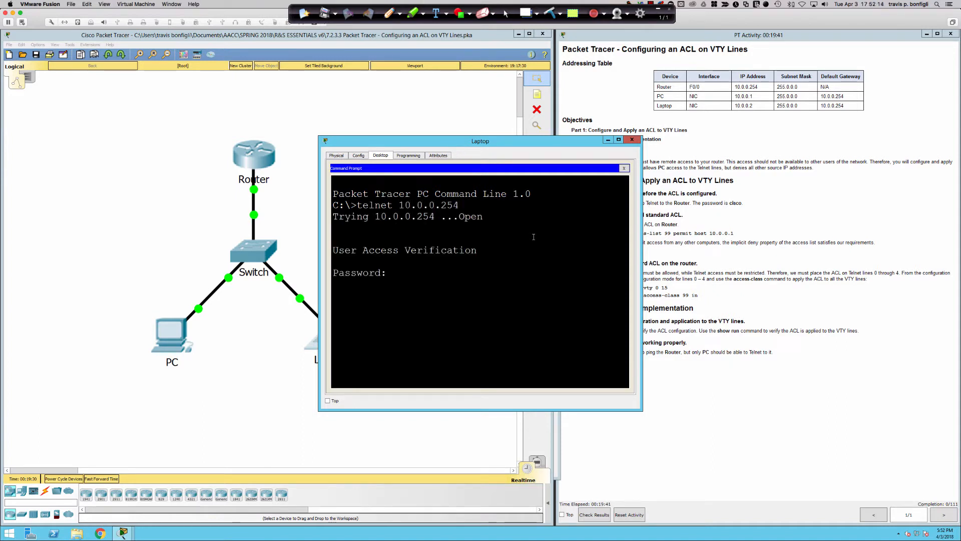
pyautogui.write('cisco')
pyautogui.press('Return')
pyautogui.write('exit')
pyautogui.press('Return')
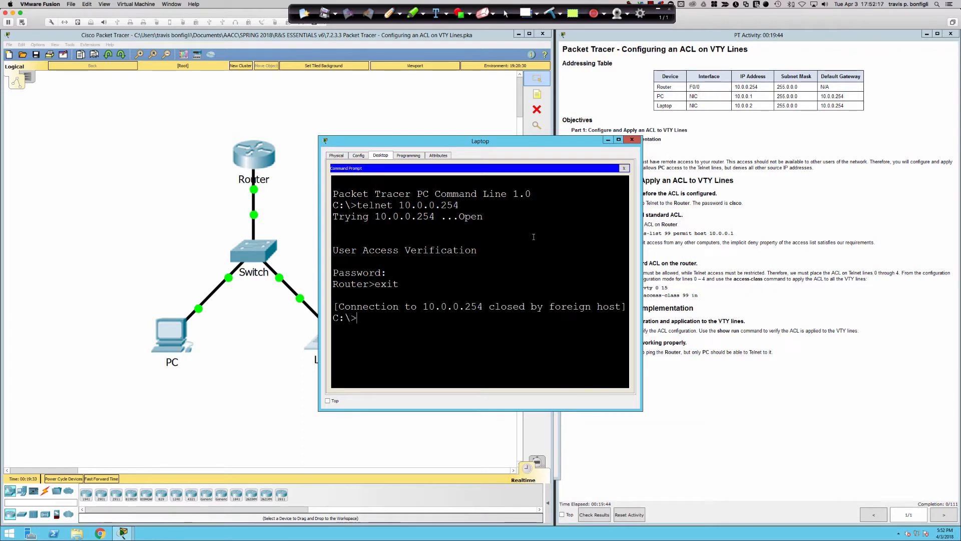
pyautogui.click(437, 96)
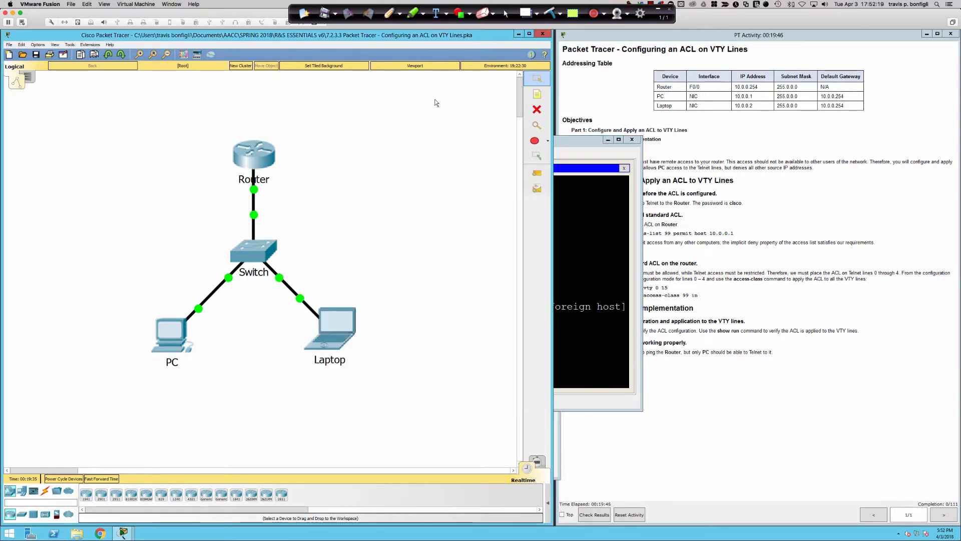
pyautogui.click(755, 195)
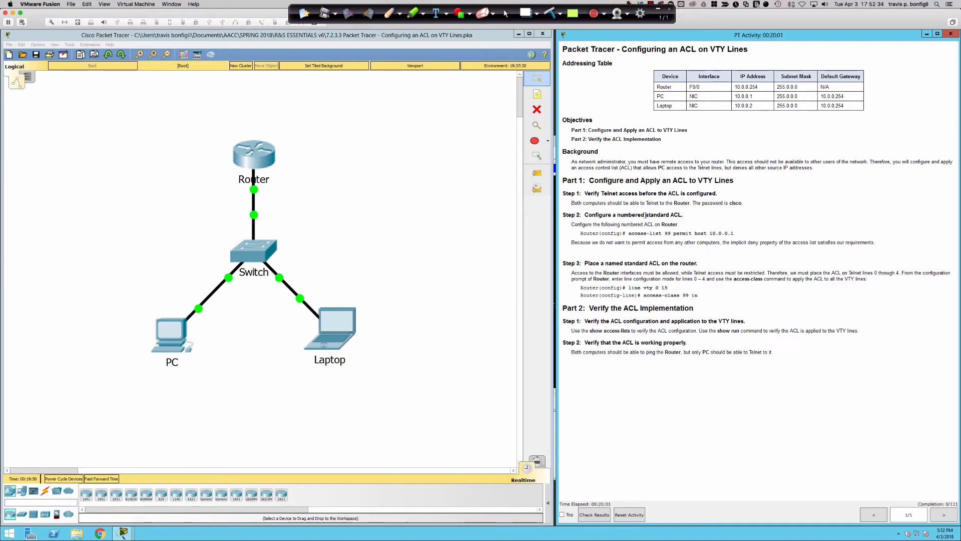
pyautogui.click(256, 152)
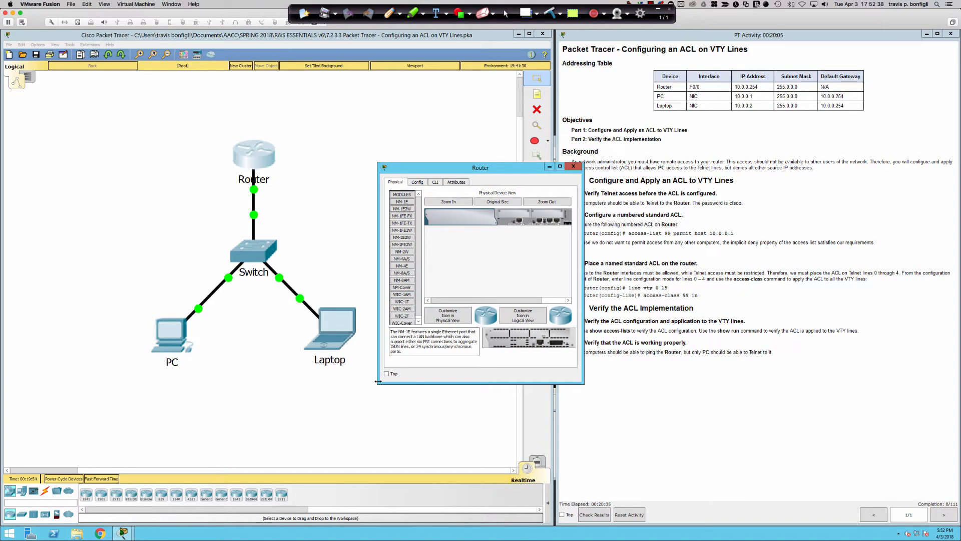
# Enlarge the Router window and switch to its CLI at the Router> prompt
pyautogui.moveTo(378, 383); pyautogui.dragTo(39, 495)
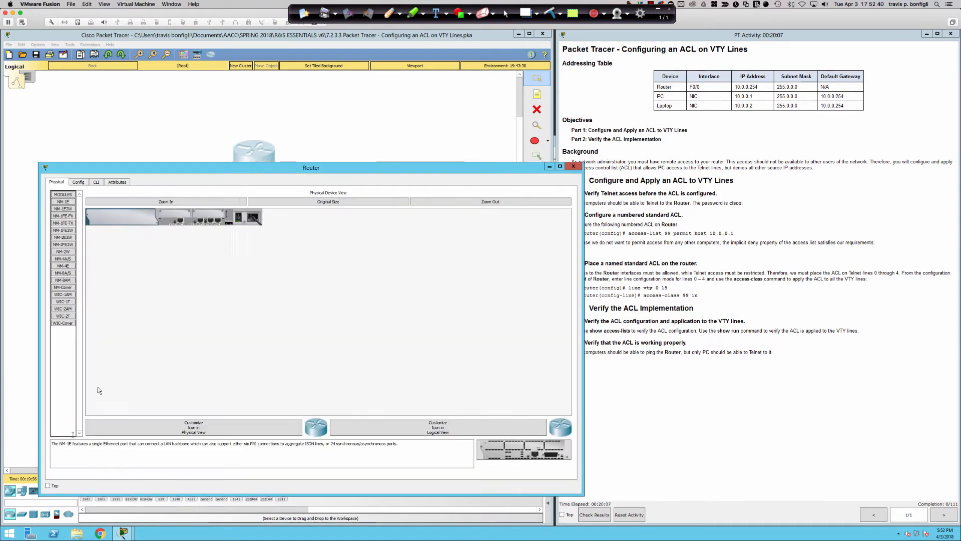
pyautogui.moveTo(169, 167); pyautogui.dragTo(148, 183)
pyautogui.click(74, 198)
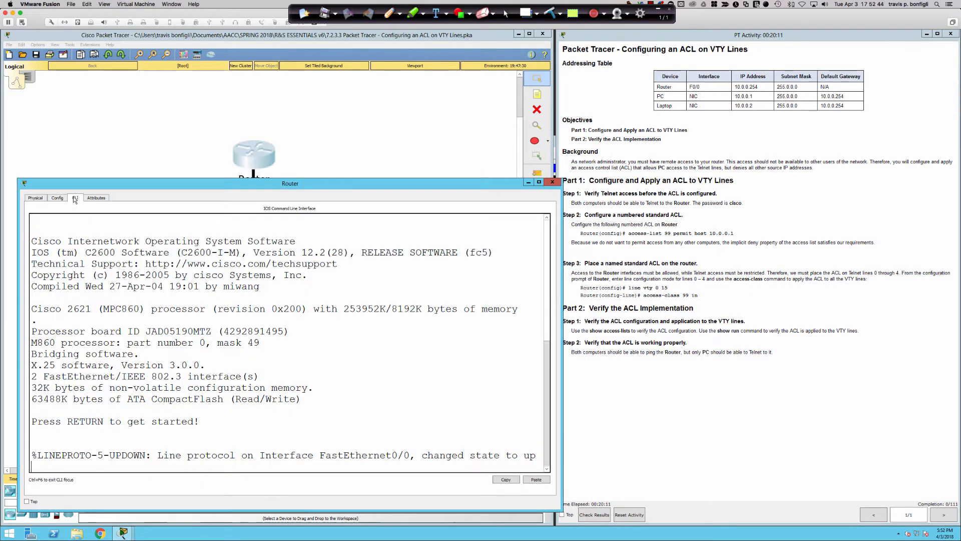
pyautogui.press('Return')
pyautogui.press('Return')
pyautogui.press('Return')
pyautogui.press('Return')
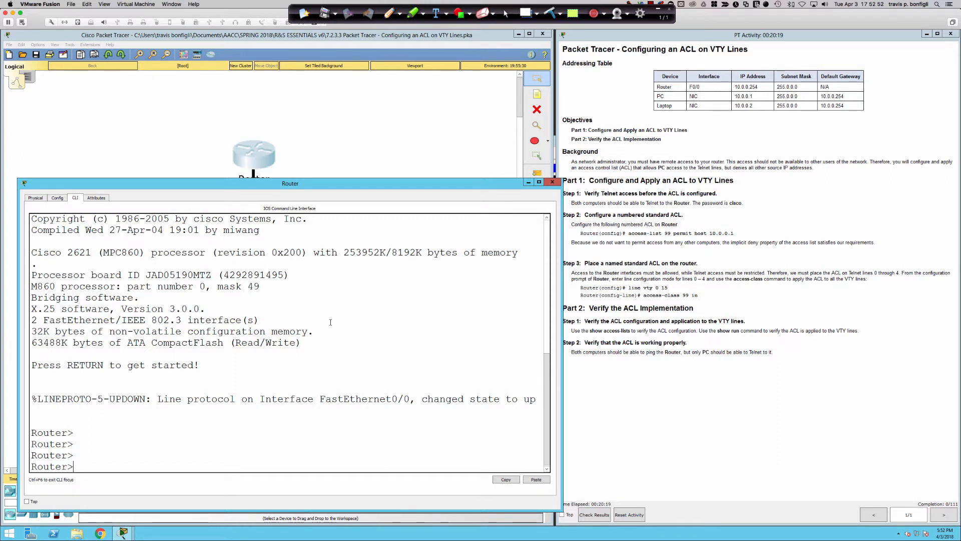
pyautogui.press('Return')
pyautogui.press('Return')
pyautogui.press('Return')
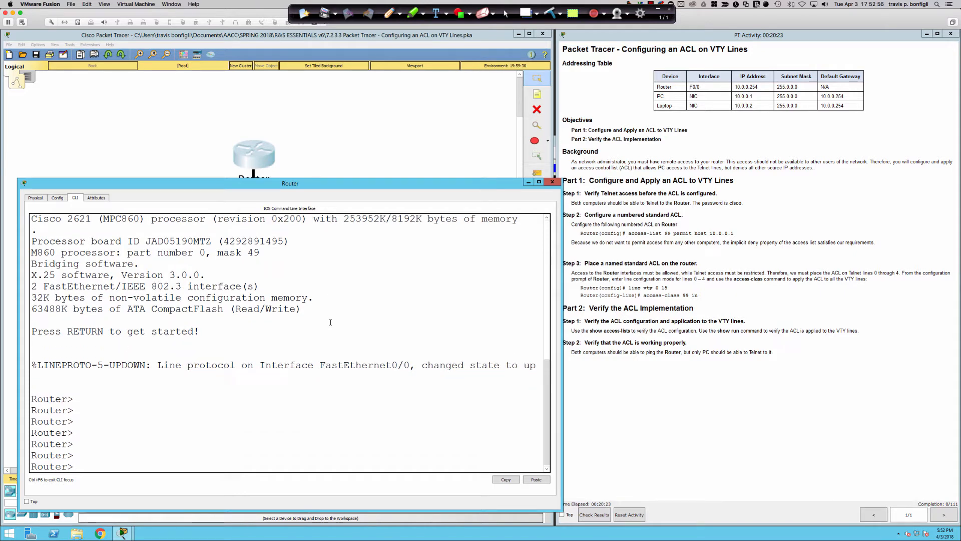
# Run enable and configure terminal, then begin an access-list command at Router(config)#
pyautogui.write('en')
pyautogui.press('Tab')
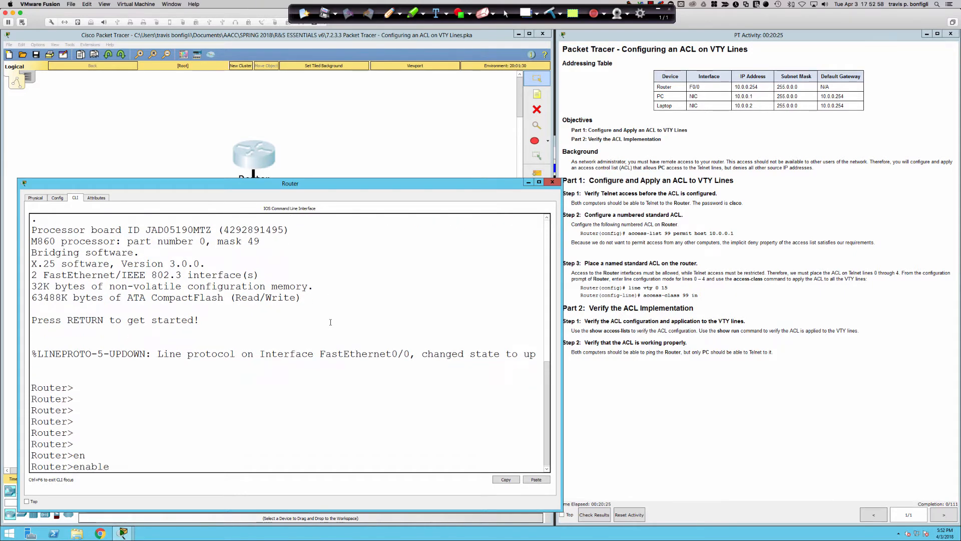
pyautogui.press('Return')
pyautogui.press('Return')
pyautogui.press('Return')
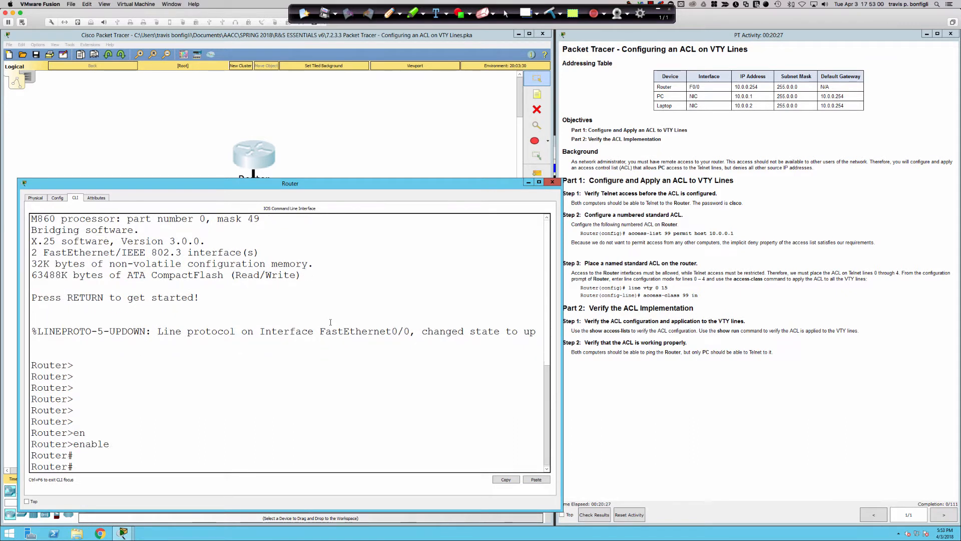
pyautogui.write('conf')
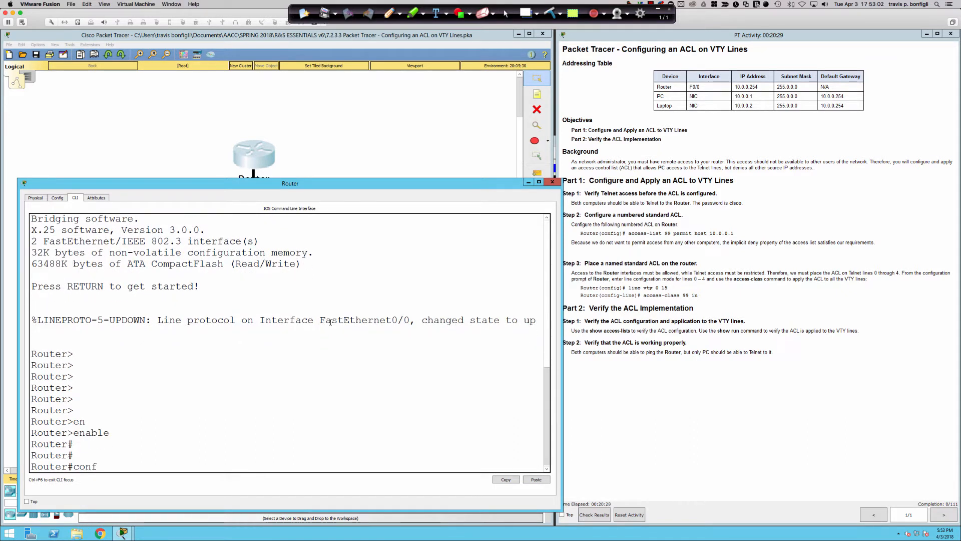
pyautogui.press('Tab')
pyautogui.write('t')
pyautogui.press('Tab')
pyautogui.press('Return')
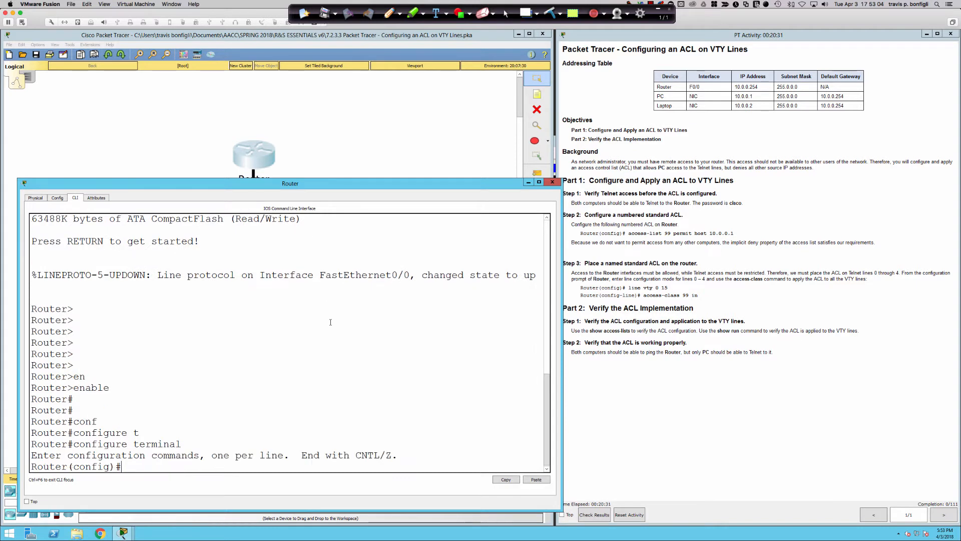
pyautogui.press('Return')
pyautogui.press('Return')
pyautogui.press('Return')
pyautogui.press('Return')
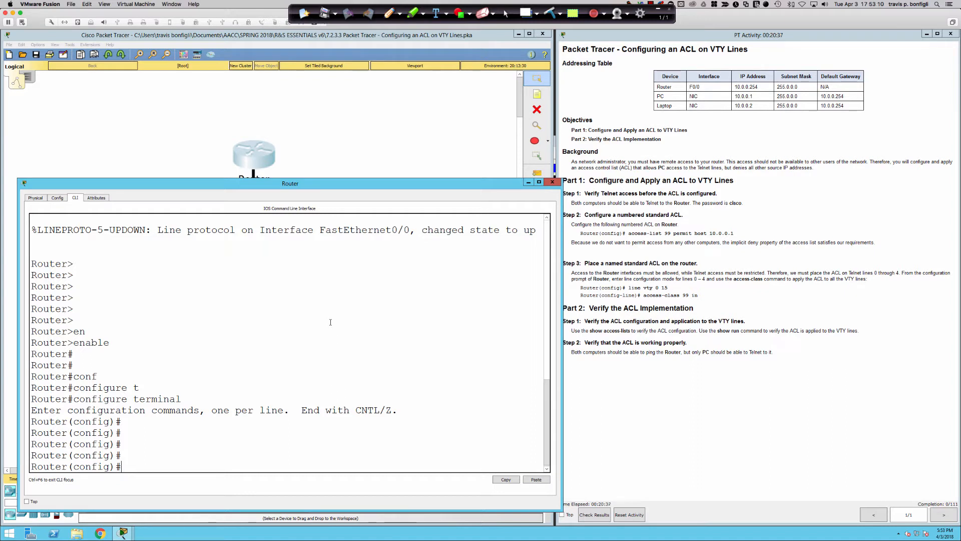
pyautogui.write('acces')
pyautogui.press('Tab')
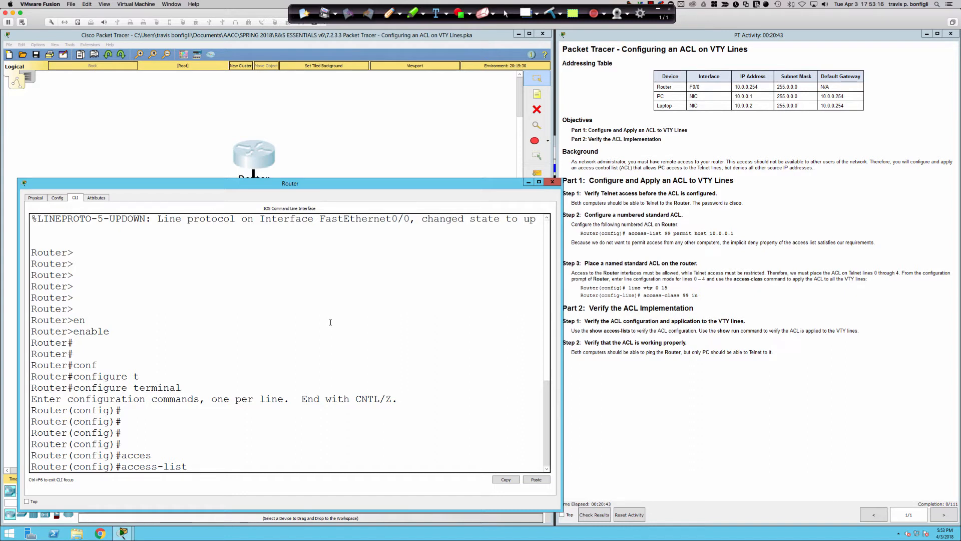
# Enter 'access-list 99 permit host 10.0.0.1' at the global configuration prompt
pyautogui.write('99')
pyautogui.write('permit host')
pyautogui.press('BackSpace')
pyautogui.press('BackSpace')
pyautogui.press('BackSpace')
pyautogui.press('BackSpace')
pyautogui.write('host')
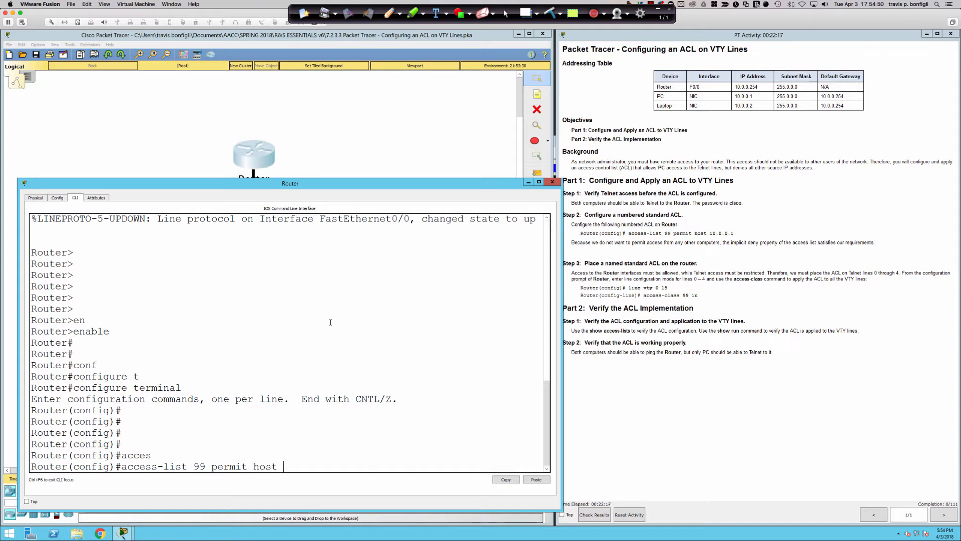
pyautogui.write(' 10.0.0.1')
pyautogui.press('Return')
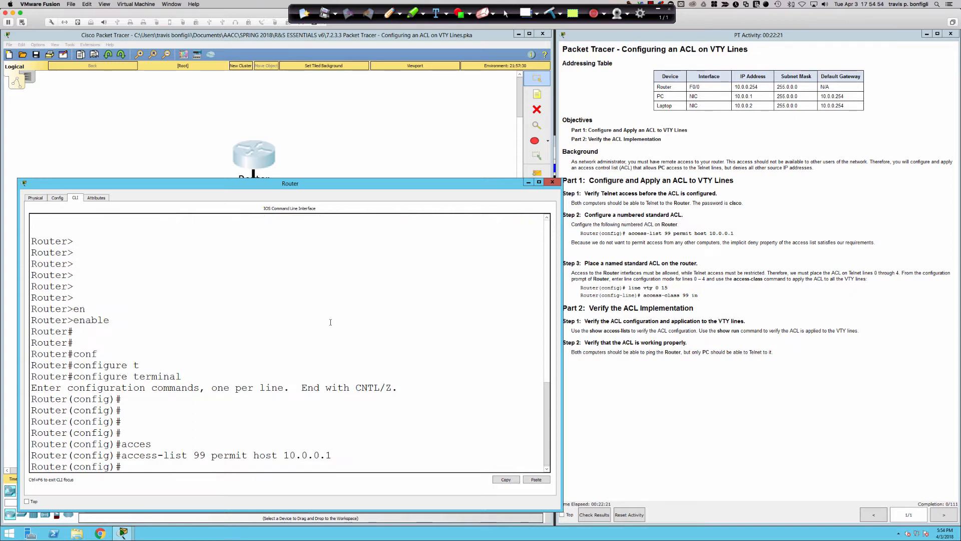
pyautogui.write('access')
pyautogui.press('Tab')
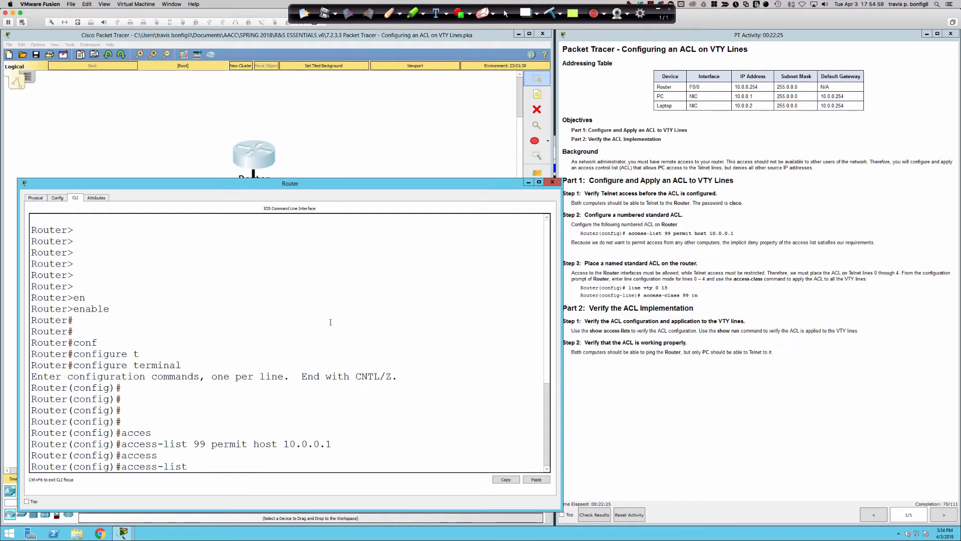
pyautogui.write('99 permit 10.0.0.1 0')
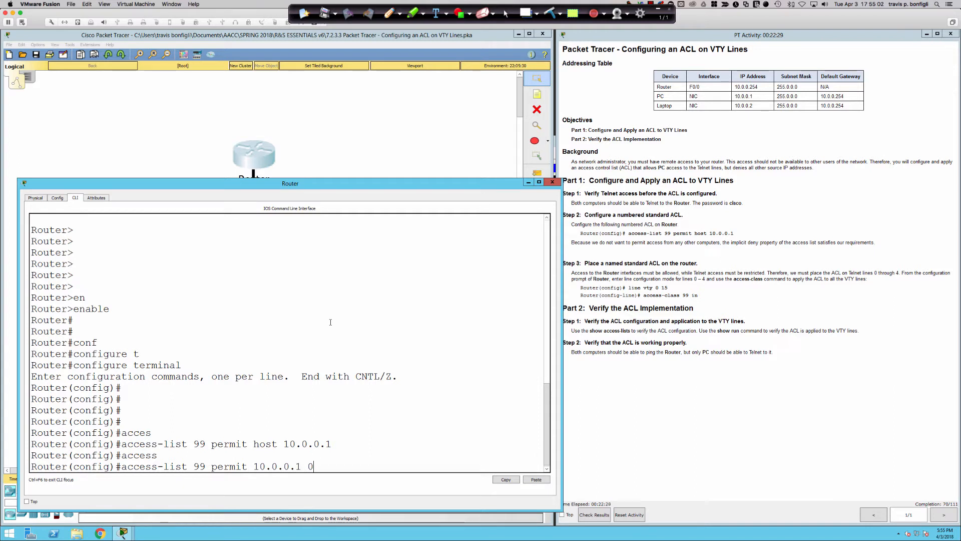
pyautogui.write('.0.0.0')
pyautogui.press('BackSpace')
pyautogui.press('BackSpace')
pyautogui.press('BackSpace')
pyautogui.press('BackSpace')
pyautogui.press('BackSpace')
pyautogui.press('BackSpace')
pyautogui.press('BackSpace')
pyautogui.press('BackSpace')
pyautogui.press('BackSpace')
pyautogui.press('BackSpace')
pyautogui.press('BackSpace')
pyautogui.press('BackSpace')
pyautogui.press('BackSpace')
pyautogui.press('BackSpace')
pyautogui.press('BackSpace')
pyautogui.press('BackSpace')
pyautogui.press('BackSpace')
pyautogui.press('BackSpace')
pyautogui.press('BackSpace')
pyautogui.press('BackSpace')
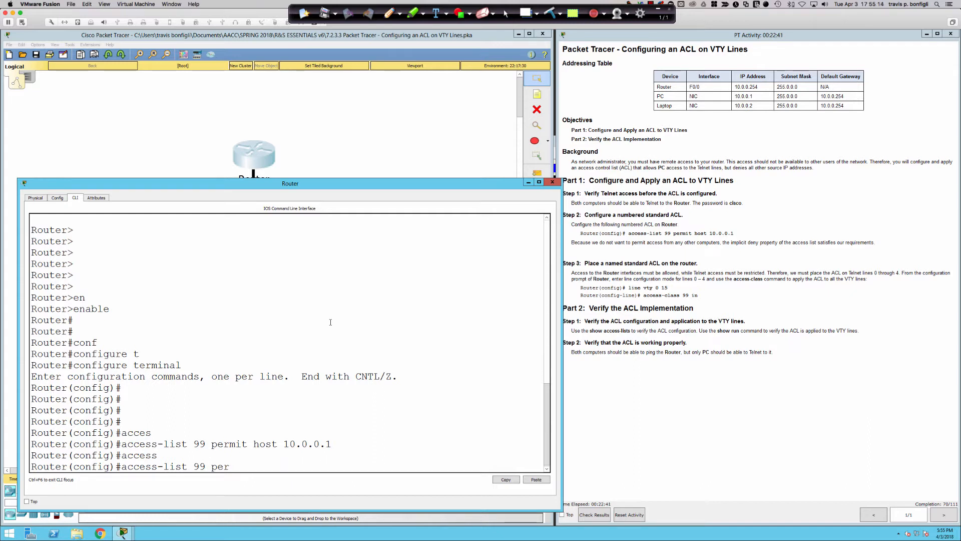
pyautogui.write('mit host')
pyautogui.press('BackSpace')
pyautogui.press('BackSpace')
pyautogui.press('BackSpace')
pyautogui.press('BackSpace')
pyautogui.press('BackSpace')
pyautogui.press('BackSpace')
pyautogui.press('BackSpace')
pyautogui.press('BackSpace')
pyautogui.press('BackSpace')
pyautogui.press('BackSpace')
pyautogui.press('BackSpace')
pyautogui.press('BackSpace')
pyautogui.press('BackSpace')
pyautogui.press('BackSpace')
pyautogui.press('BackSpace')
pyautogui.press('BackSpace')
pyautogui.press('BackSpace')
pyautogui.press('BackSpace')
pyautogui.press('BackSpace')
pyautogui.press('BackSpace')
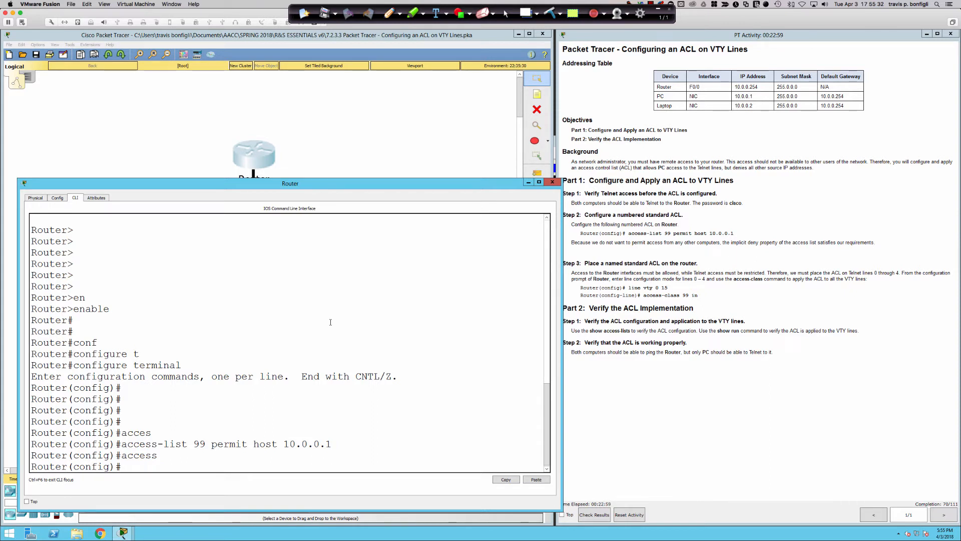
pyautogui.press('Return')
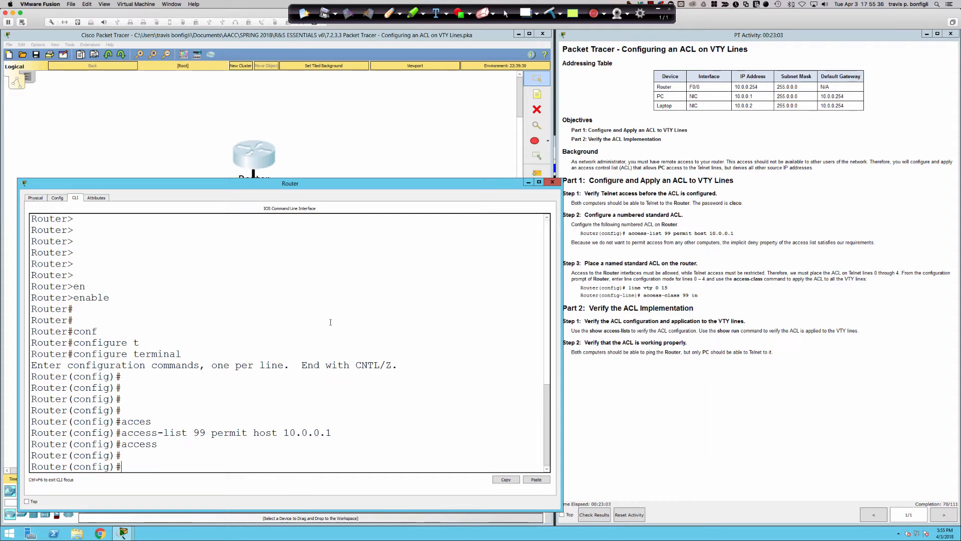
pyautogui.press('Return')
pyautogui.press('Return')
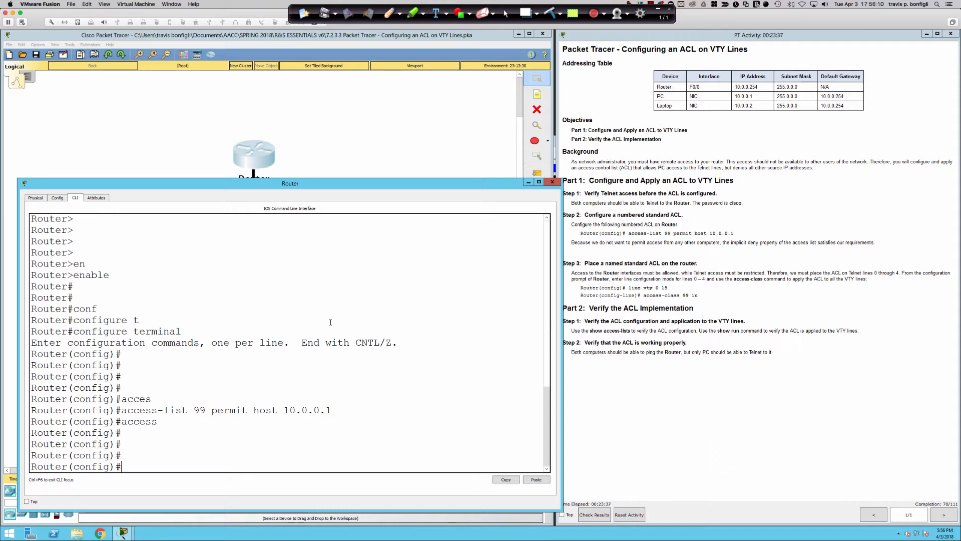
# Discard the drafted 'access-list 99 deny any' and run 'do sh access-list' instead
pyautogui.write('ccess')
pyautogui.press('Tab')
pyautogui.write('99 deny any')
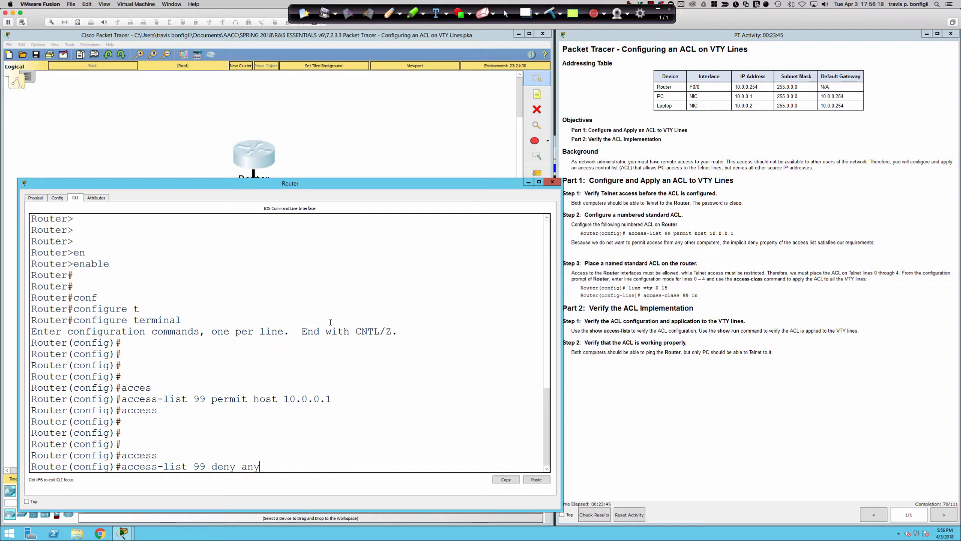
pyautogui.press('BackSpace')
pyautogui.press('BackSpace')
pyautogui.press('BackSpace')
pyautogui.press('BackSpace')
pyautogui.press('BackSpace')
pyautogui.press('BackSpace')
pyautogui.press('BackSpace')
pyautogui.press('BackSpace')
pyautogui.press('BackSpace')
pyautogui.press('BackSpace')
pyautogui.press('BackSpace')
pyautogui.press('BackSpace')
pyautogui.press('BackSpace')
pyautogui.press('BackSpace')
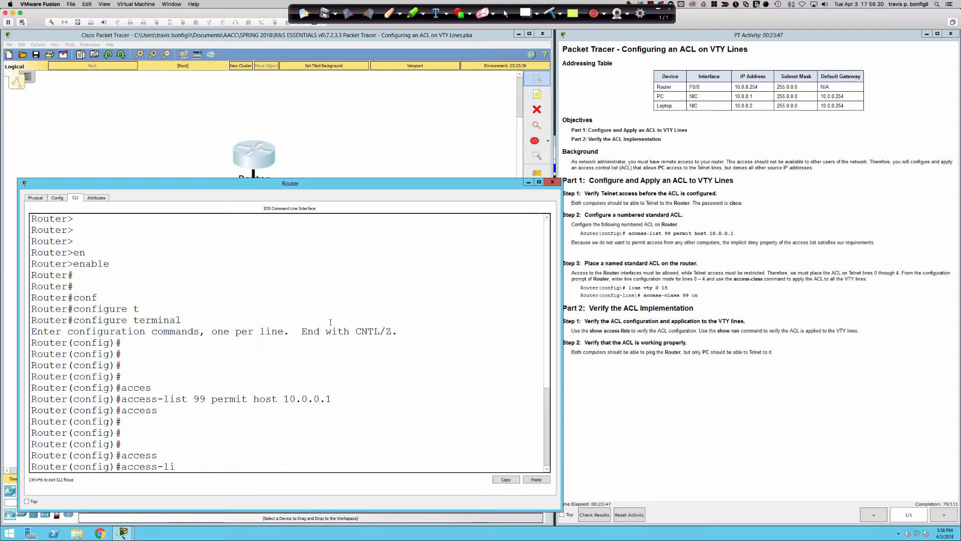
pyautogui.press('BackSpace')
pyautogui.press('BackSpace')
pyautogui.press('BackSpace')
pyautogui.press('BackSpace')
pyautogui.press('BackSpace')
pyautogui.press('BackSpace')
pyautogui.press('BackSpace')
pyautogui.press('BackSpace')
pyautogui.press('BackSpace')
pyautogui.write('do sh access-lis')
pyautogui.press('Tab')
pyautogui.write('t')
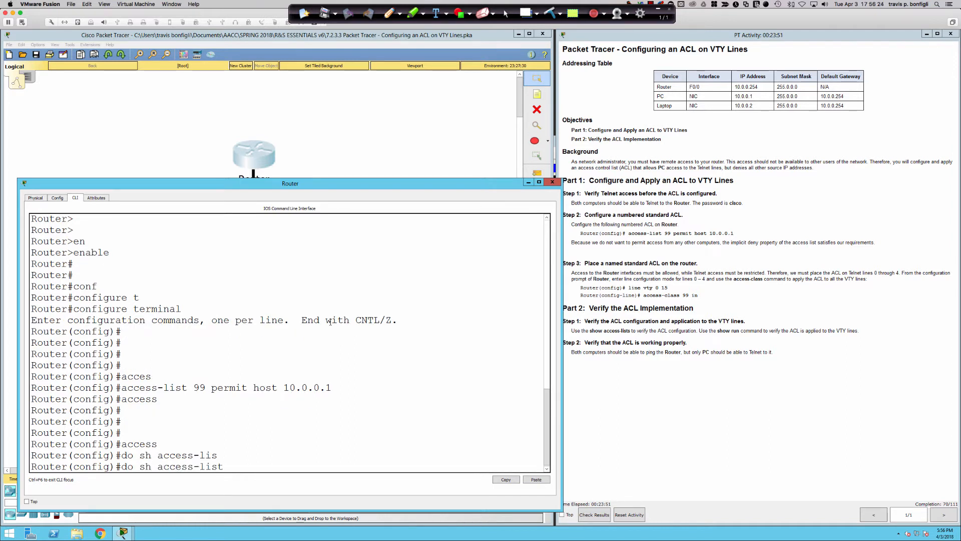
pyautogui.press('Tab')
pyautogui.press('Return')
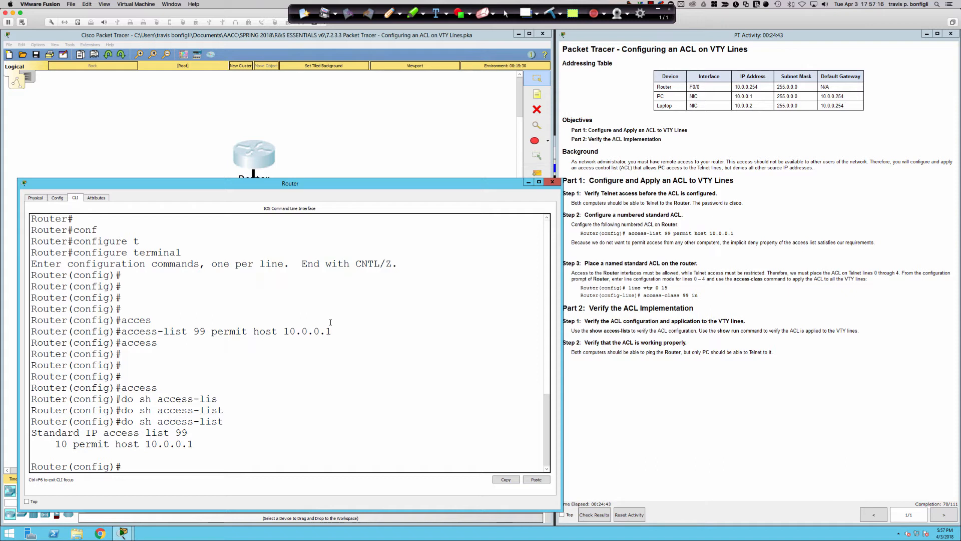
# Run 'do sh ip int bri' showing Fa0/0 up at 10.0.0.254 and Fa0/1 administratively down
pyautogui.press('Return')
pyautogui.press('Return')
pyautogui.press('Return')
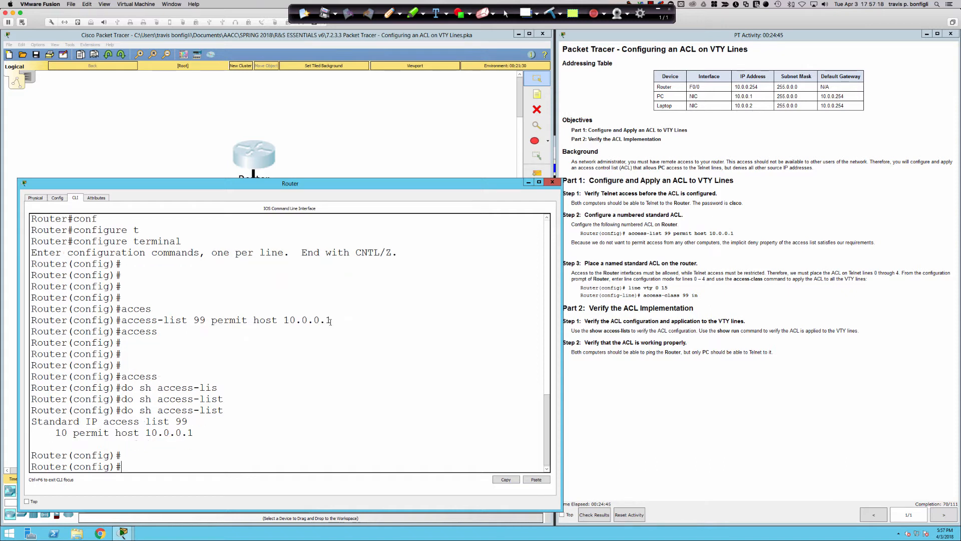
pyautogui.write('do')
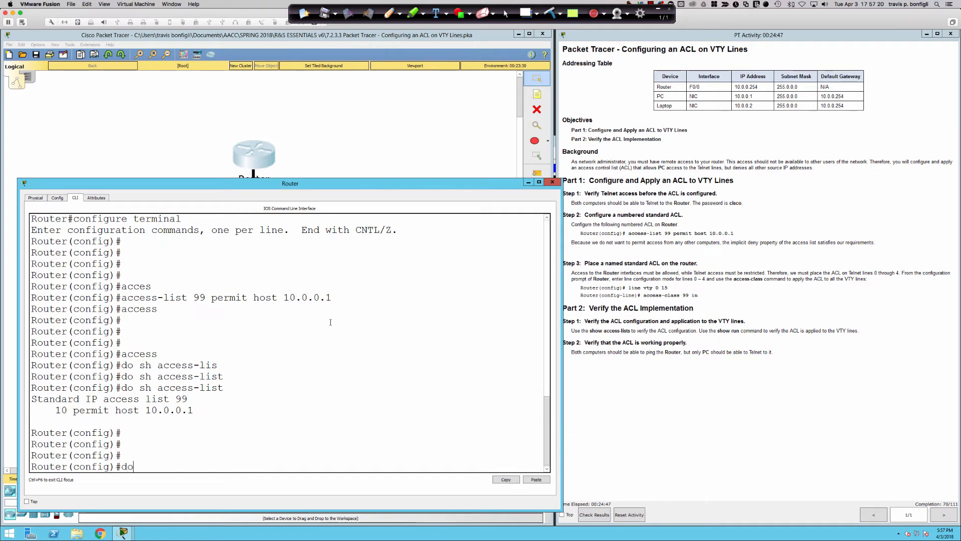
pyautogui.write(' sh ip int bri')
pyautogui.press('Return')
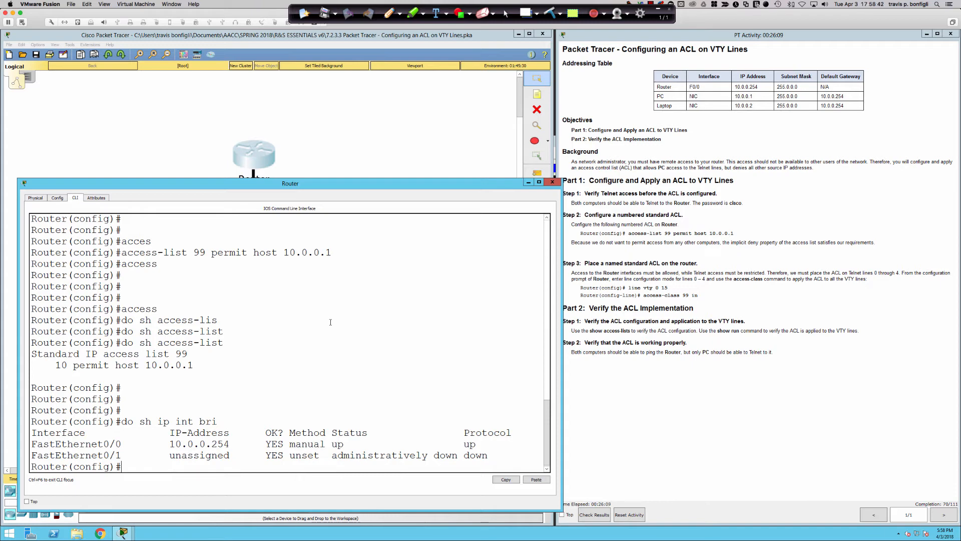
# Enter interface FastEthernet0/0 configuration after 'int gi0/0' is rejected as invalid
pyautogui.press('Return')
pyautogui.press('Return')
pyautogui.press('Return')
pyautogui.write('int gi0/0')
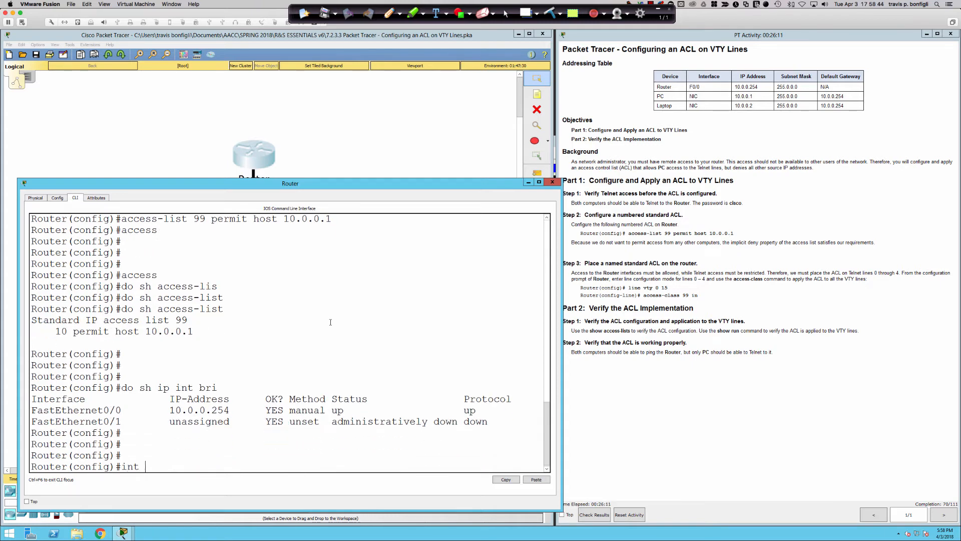
pyautogui.press('Return')
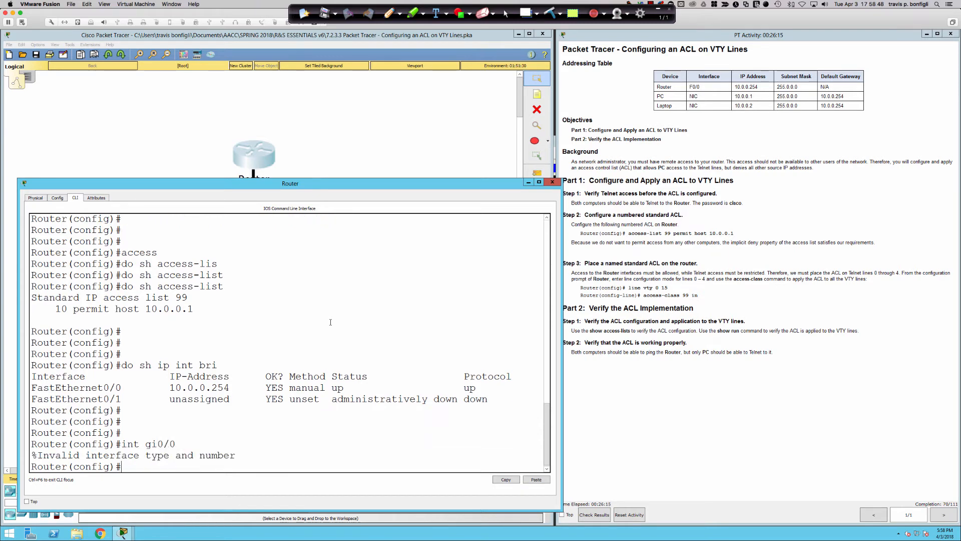
pyautogui.write('int fa0/0')
pyautogui.press('Return')
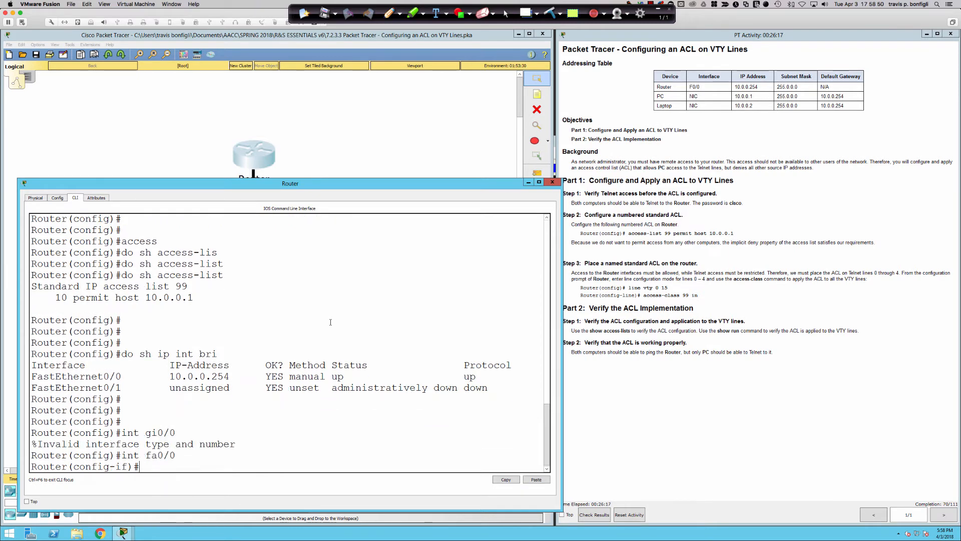
# Abandon the drafted ip access-group command and type 'line vty 0 15' instead
pyautogui.write('ip acc')
pyautogui.press('Tab')
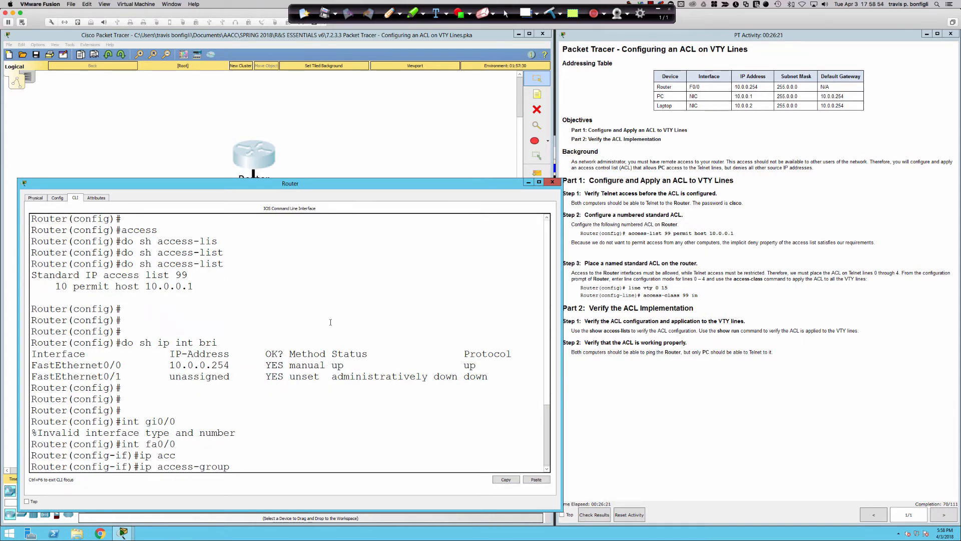
pyautogui.press('BackSpace')
pyautogui.press('BackSpace')
pyautogui.press('BackSpace')
pyautogui.press('BackSpace')
pyautogui.press('BackSpace')
pyautogui.press('BackSpace')
pyautogui.press('BackSpace')
pyautogui.press('BackSpace')
pyautogui.press('BackSpace')
pyautogui.press('BackSpace')
pyautogui.press('BackSpace')
pyautogui.press('BackSpace')
pyautogui.press('BackSpace')
pyautogui.press('BackSpace')
pyautogui.press('BackSpace')
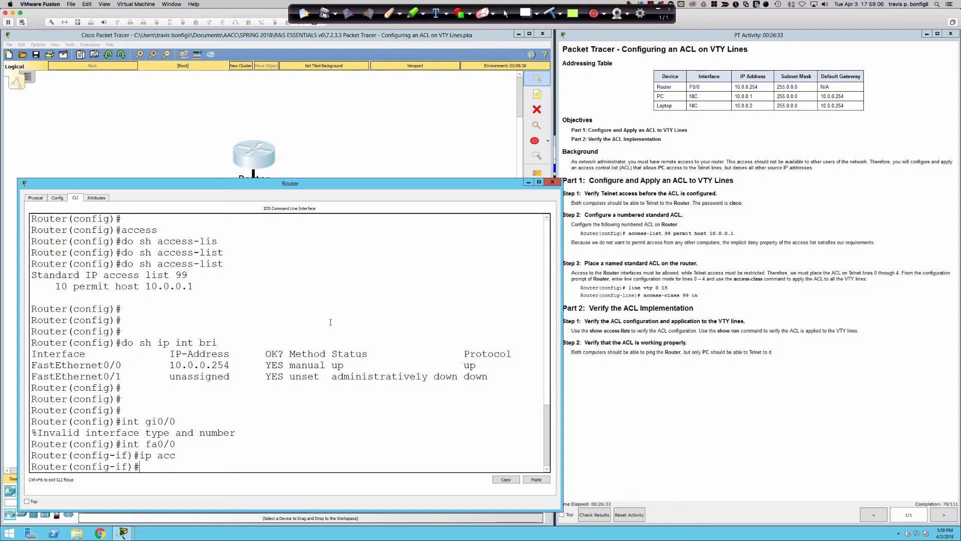
pyautogui.write('line vty 0 15')
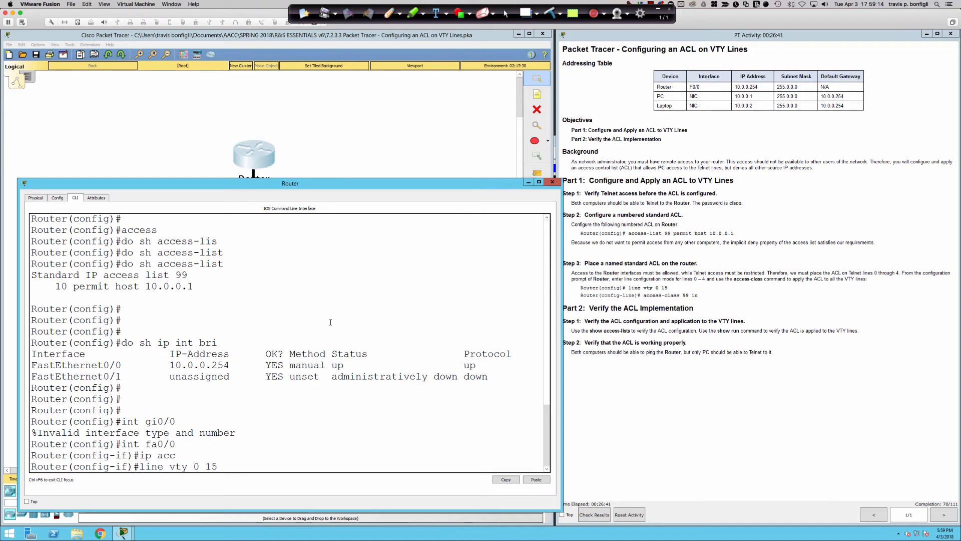
# Enter VTY lines 0–15 and apply 'access-class 99 in', checking options with '?'
pyautogui.press('Return')
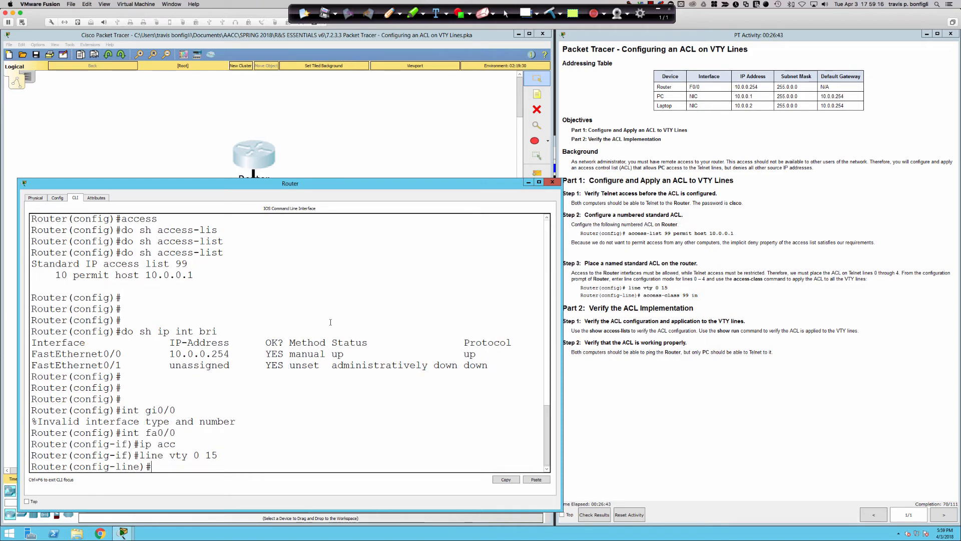
pyautogui.write('acc')
pyautogui.press('Tab')
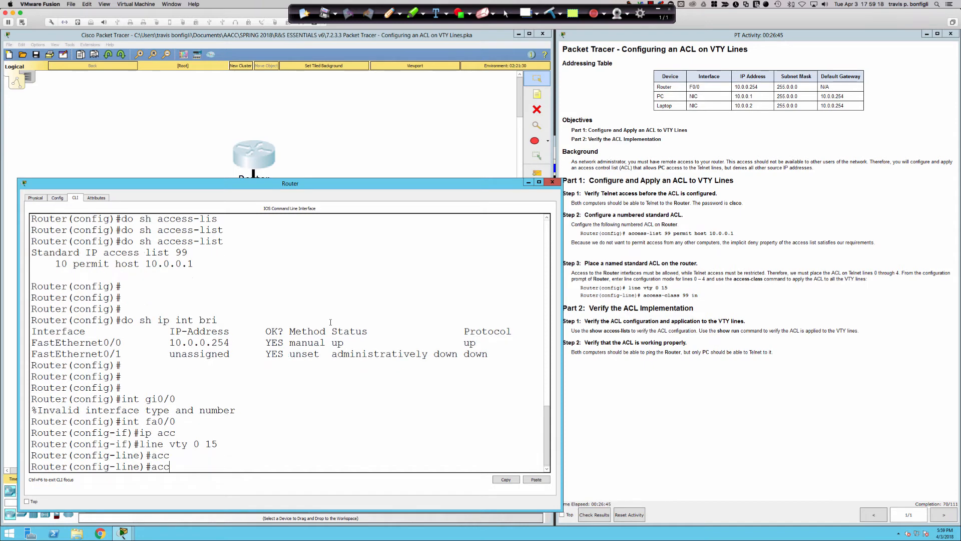
pyautogui.write('ee')
pyautogui.press('Tab')
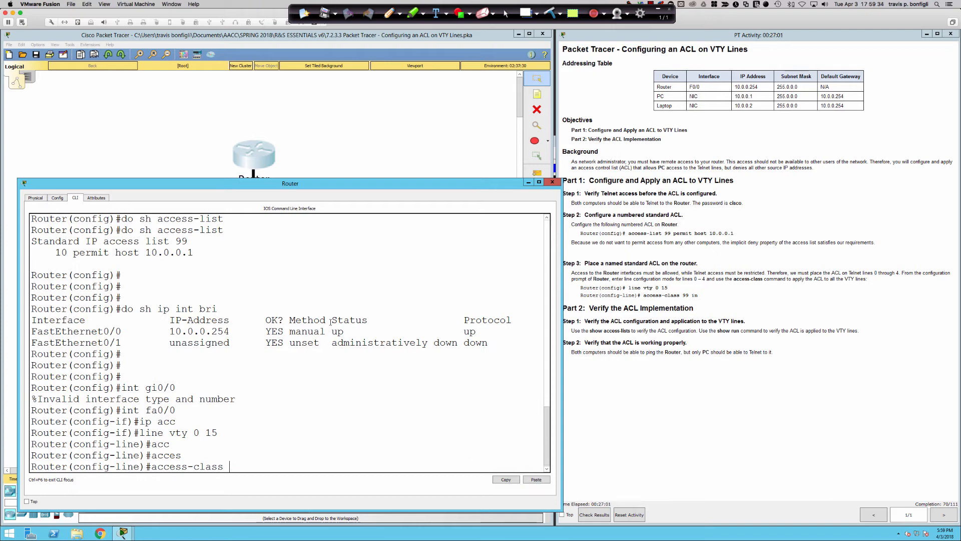
pyautogui.write('?')
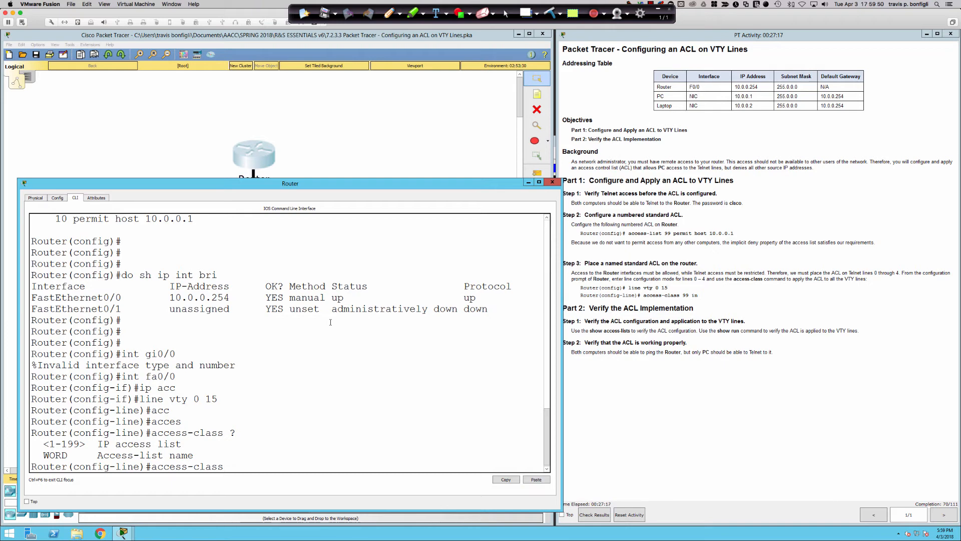
pyautogui.write('99 in')
pyautogui.press('Return')
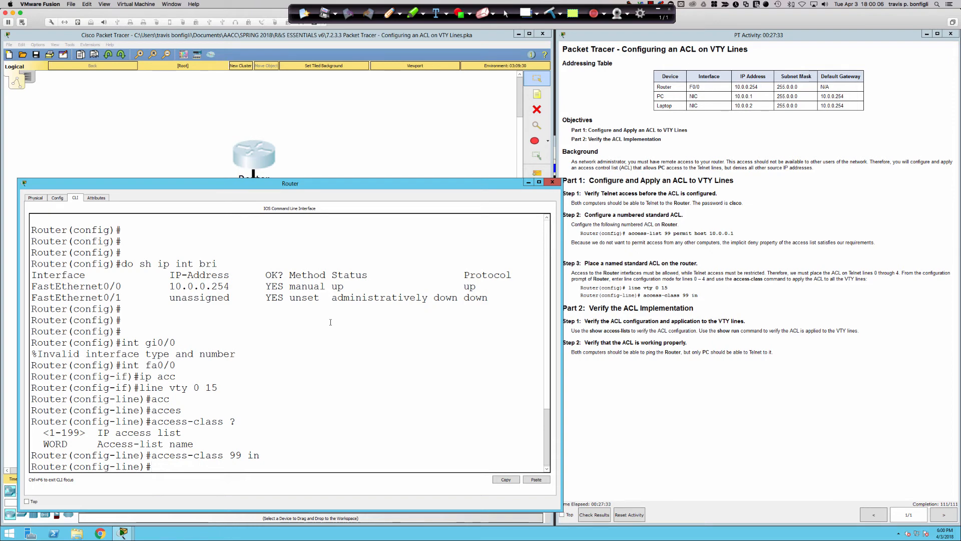
pyautogui.press('Return')
pyautogui.press('Return')
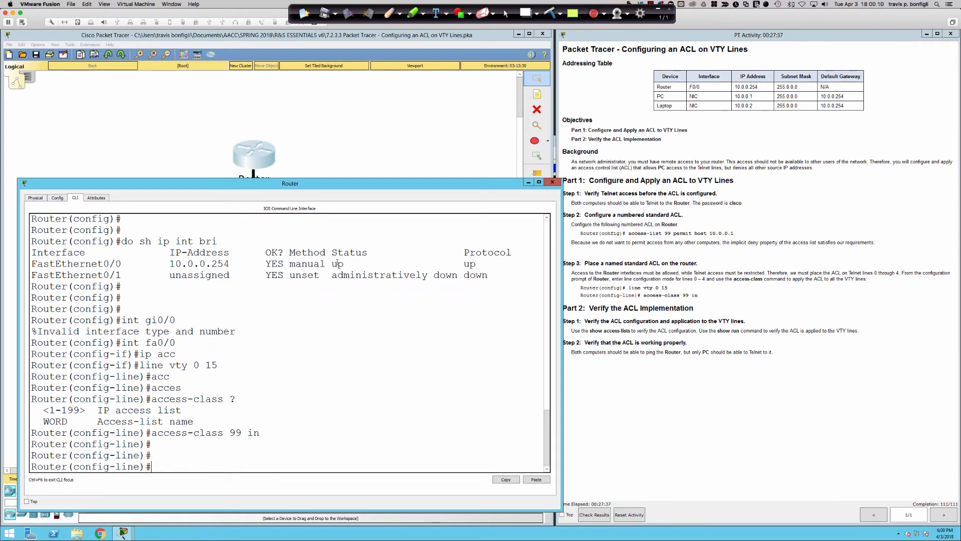
pyautogui.press('Return')
pyautogui.press('Return')
pyautogui.write('do ')
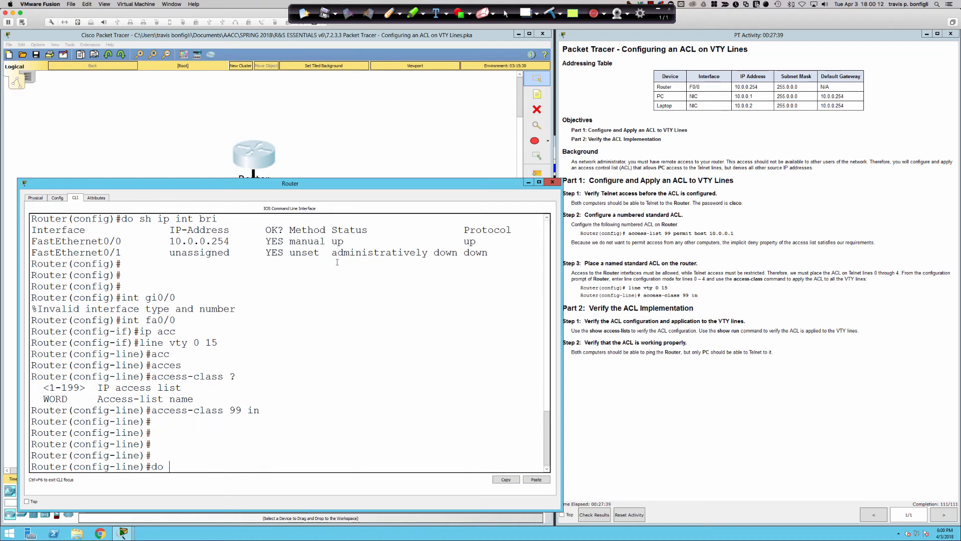
pyautogui.write('sh access-list')
# Display the access list, then close the router's console window
pyautogui.press('Return')
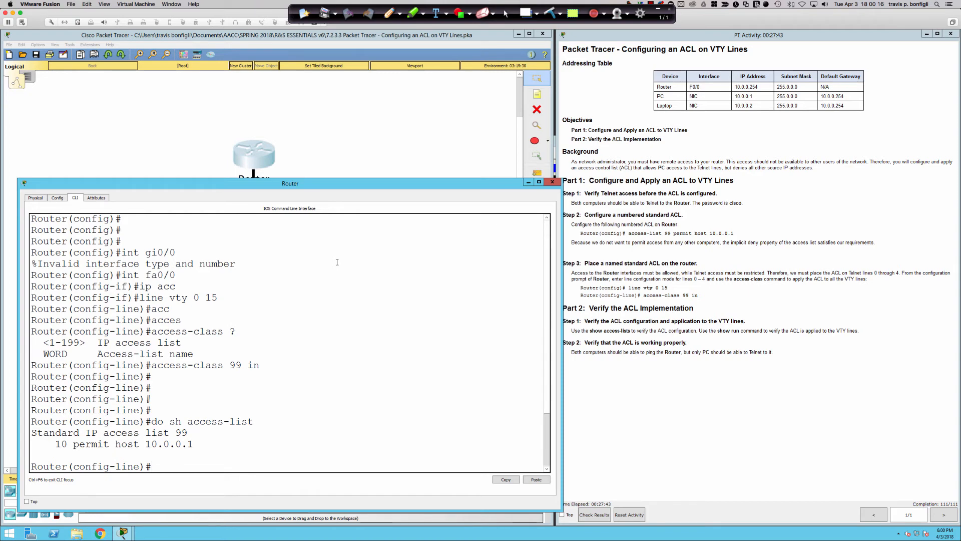
pyautogui.write('do')
pyautogui.press('BackSpace')
pyautogui.press('BackSpace')
pyautogui.press('BackSpace')
pyautogui.press('BackSpace')
pyautogui.hotkey('alt', 'F4')
# Rerun telnet 10.0.0.254 from the PC and log in to the router successfully
pyautogui.click(169, 338)
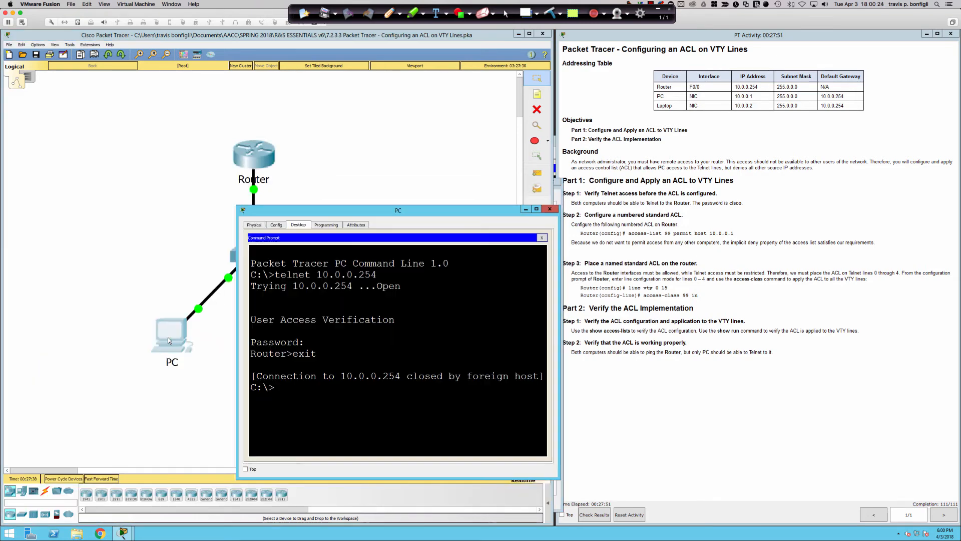
pyautogui.press('Up')
pyautogui.press('Return')
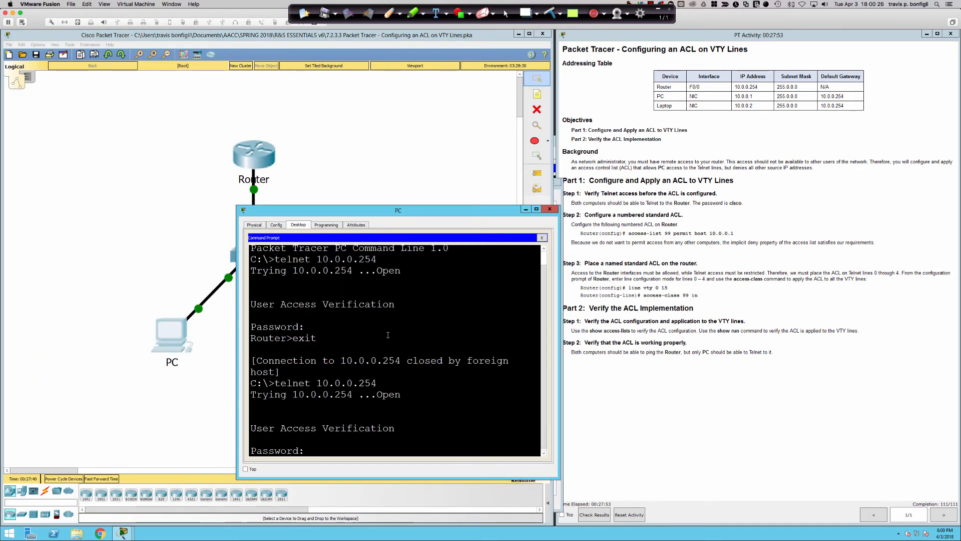
pyautogui.write('cisco')
pyautogui.press('Return')
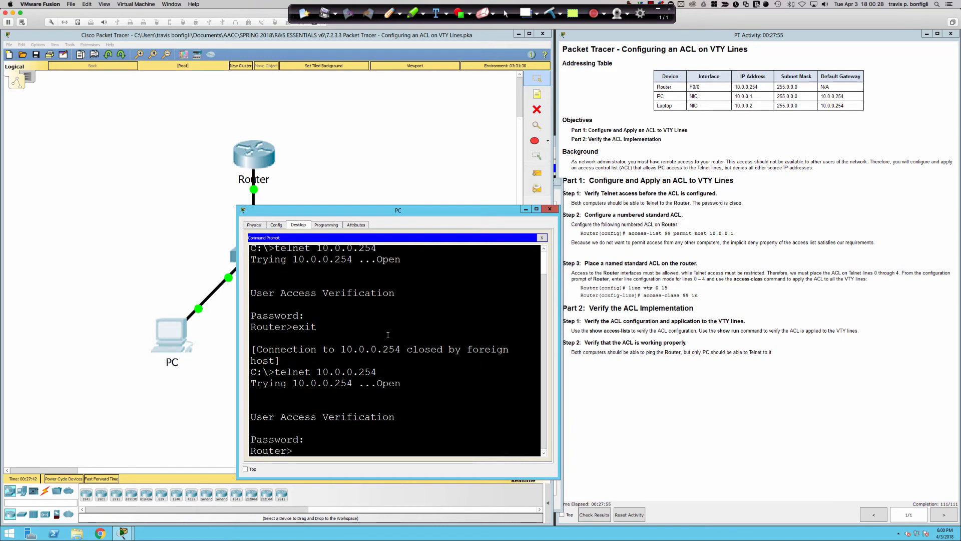
pyautogui.click(347, 174)
# Retry telnet 10.0.0.254 from the Laptop, see it refused, then reopen the Router CLI
pyautogui.click(333, 345)
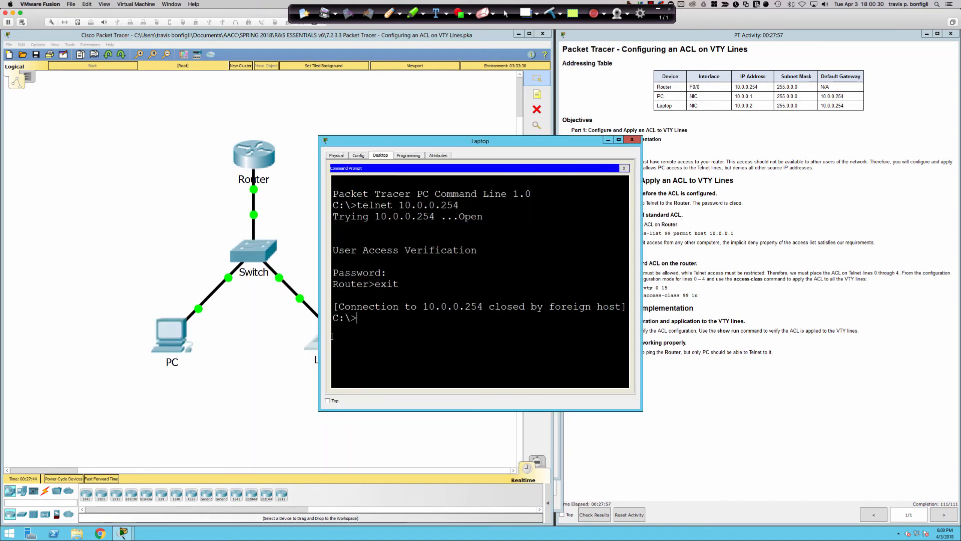
pyautogui.press('Up')
pyautogui.press('Return')
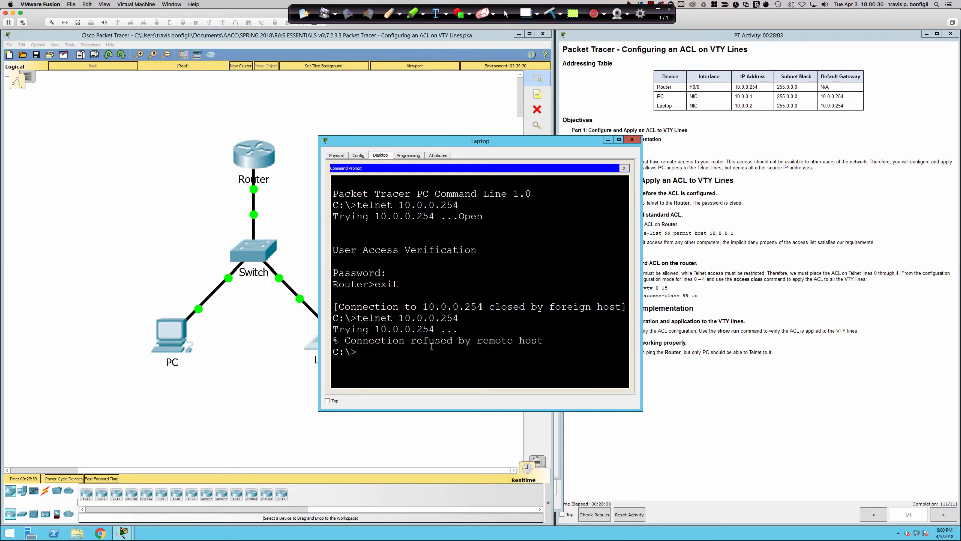
pyautogui.click(252, 334)
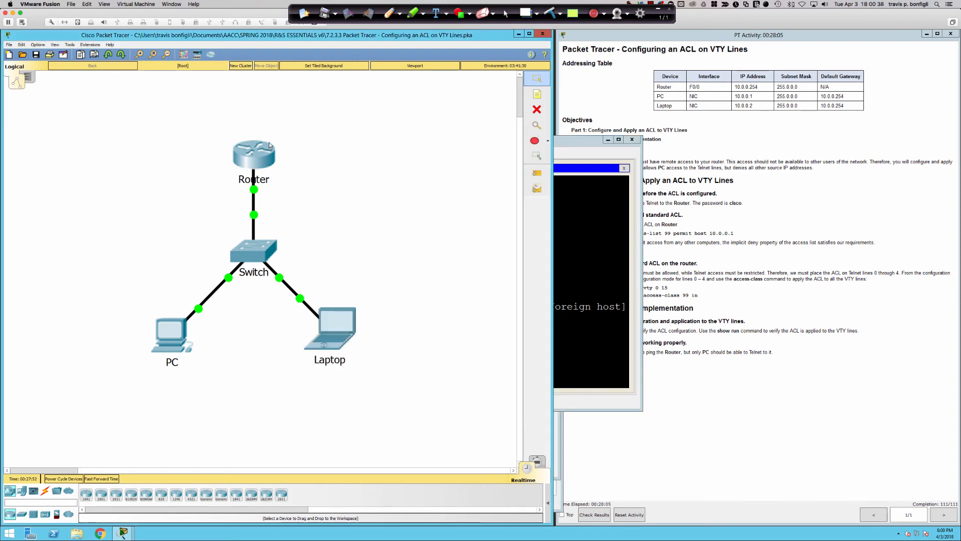
pyautogui.click(263, 145)
# Rerun 'do sh access-list' and highlight the 2 matches on permit host 10.0.0.1
pyautogui.press('Up')
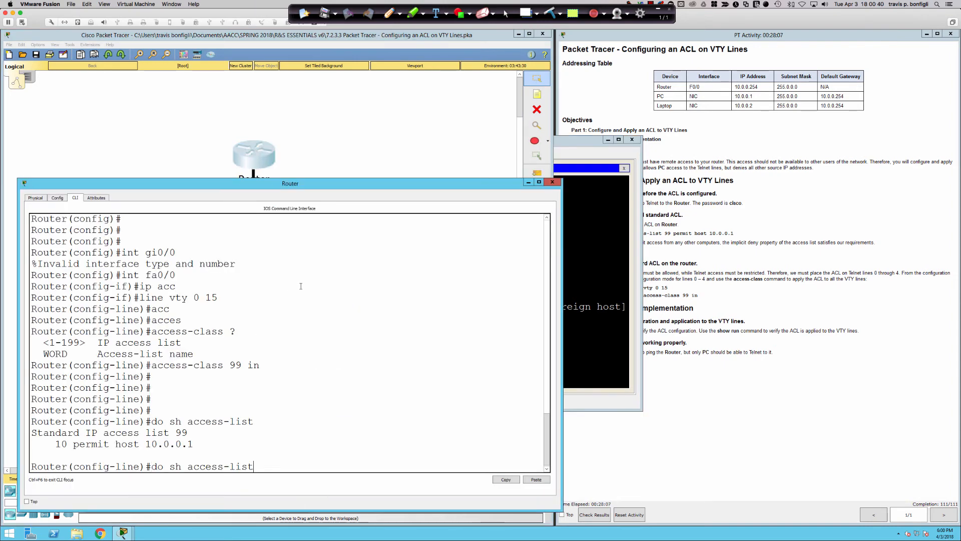
pyautogui.press('Return')
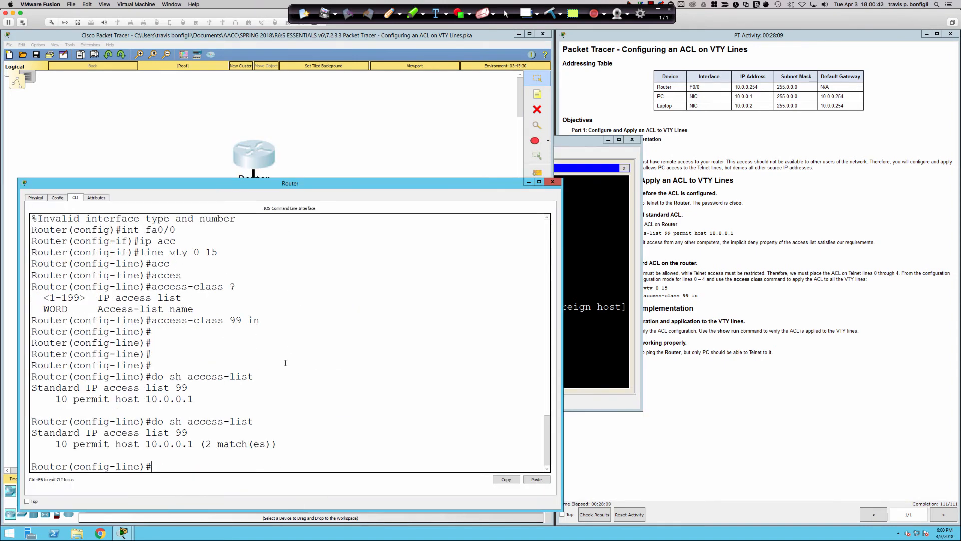
pyautogui.moveTo(205, 444); pyautogui.dragTo(271, 444)
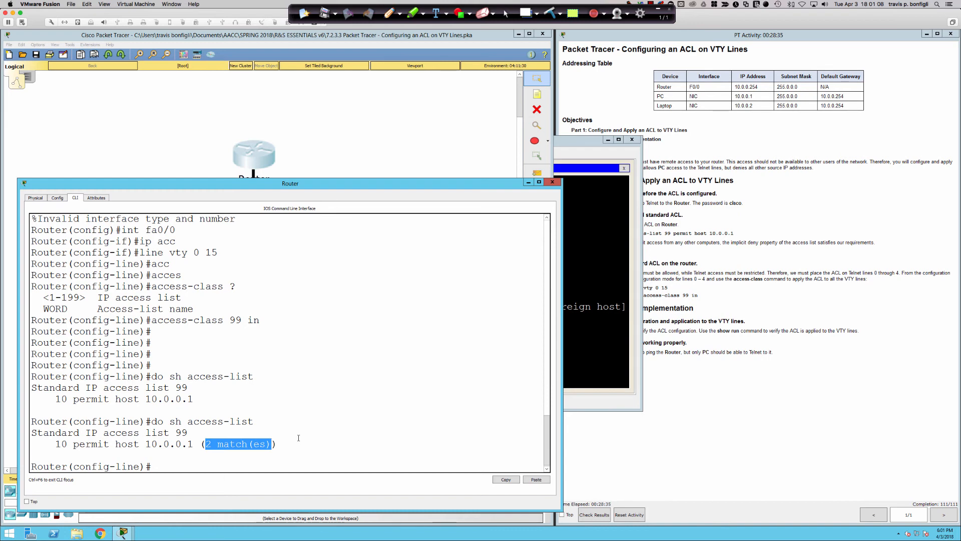
# Exit line configuration mode to global configuration after a mistyped 'eit'
pyautogui.press('Return')
pyautogui.press('Return')
pyautogui.press('Return')
pyautogui.press('Return')
pyautogui.press('Return')
pyautogui.press('Return')
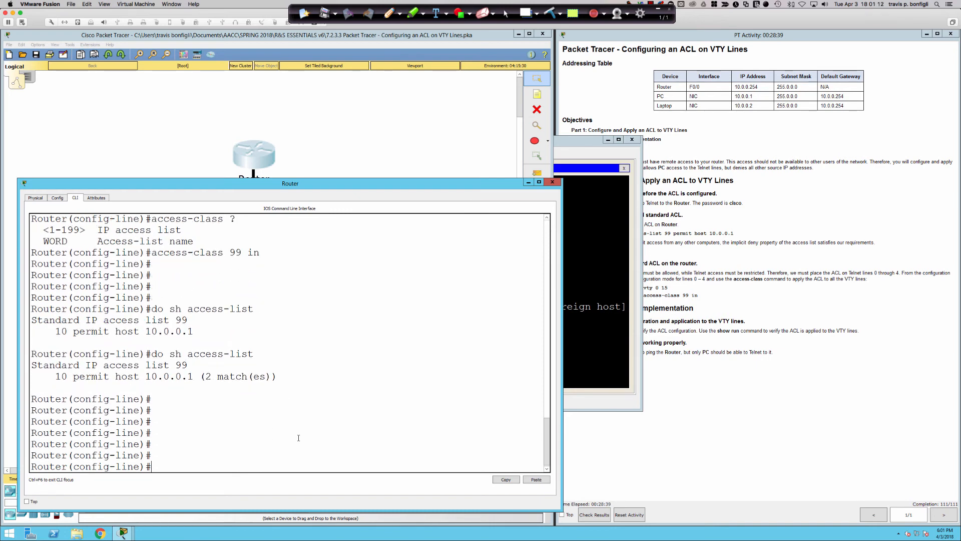
pyautogui.write('eit')
pyautogui.press('Return')
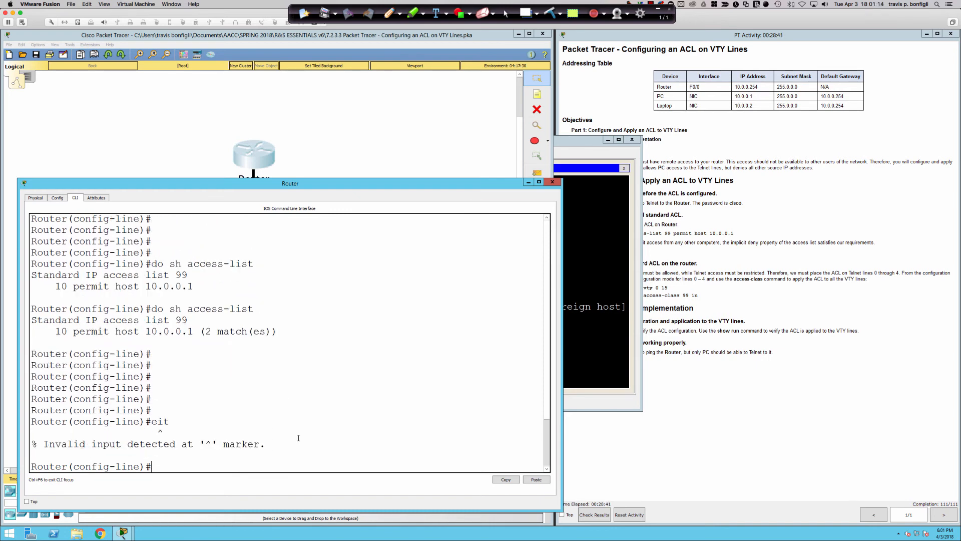
pyautogui.write('exit')
pyautogui.press('Return')
pyautogui.press('Return')
pyautogui.press('Return')
pyautogui.press('Return')
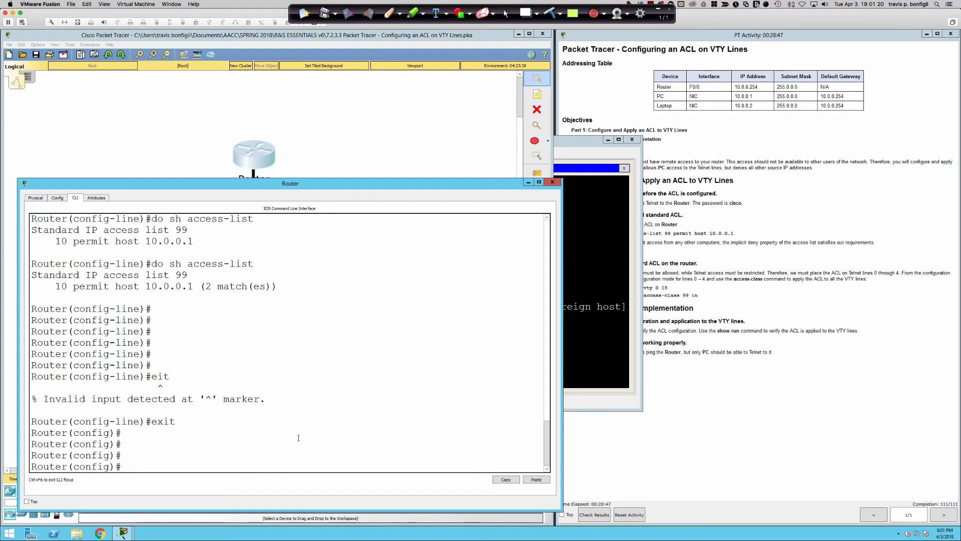
# Enter standard access list 99 configuration with 'ip access-list standard 99'
pyautogui.write('ip access')
pyautogui.press('Tab')
pyautogui.write('st')
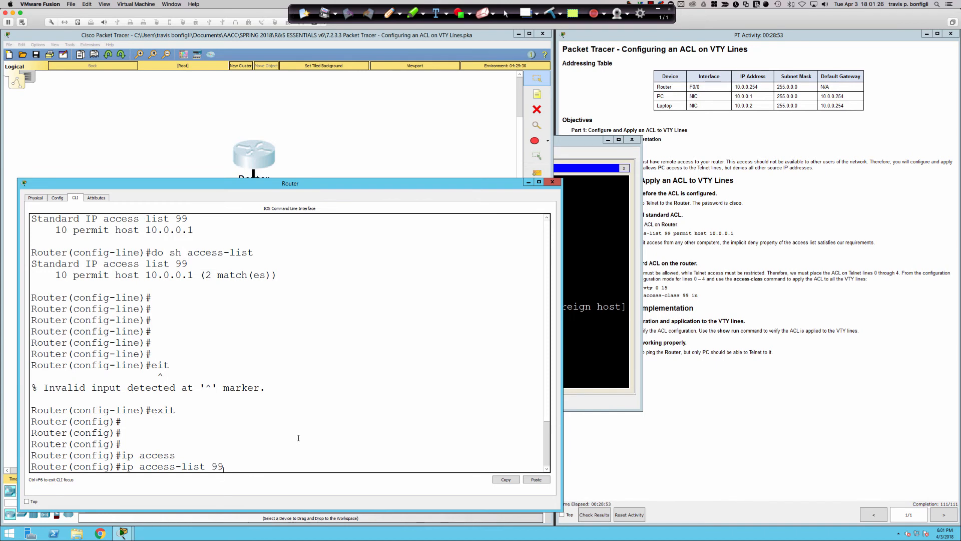
pyautogui.press('Tab')
pyautogui.write('99')
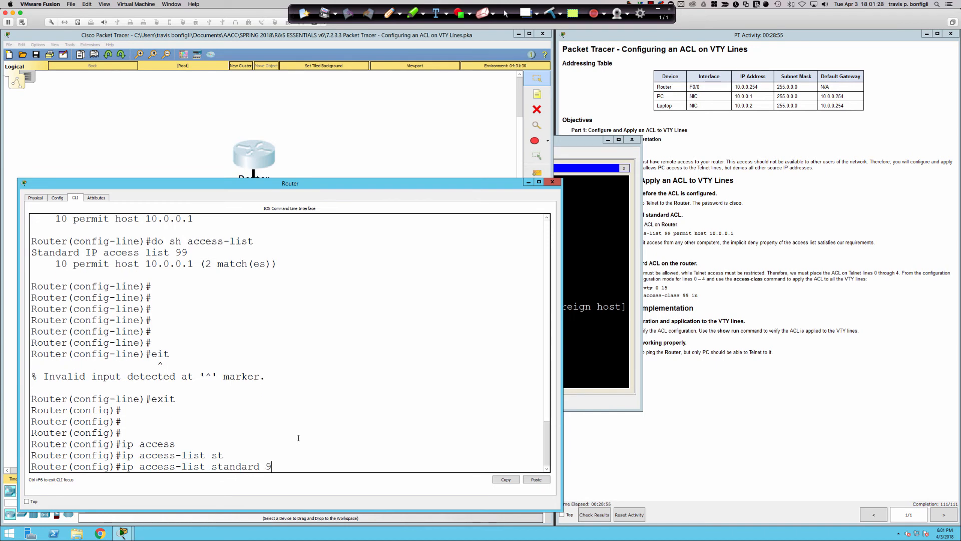
pyautogui.press('Return')
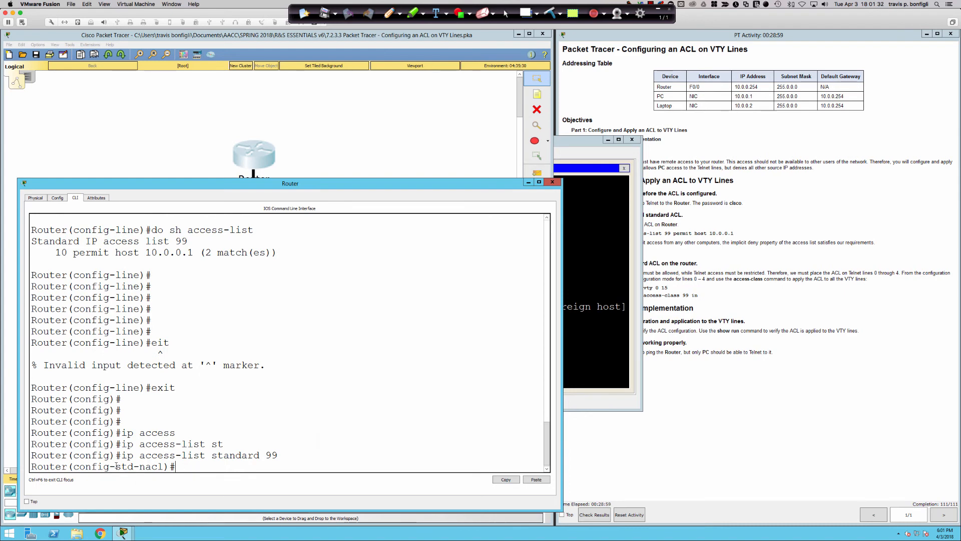
pyautogui.moveTo(116, 466); pyautogui.dragTo(163, 466)
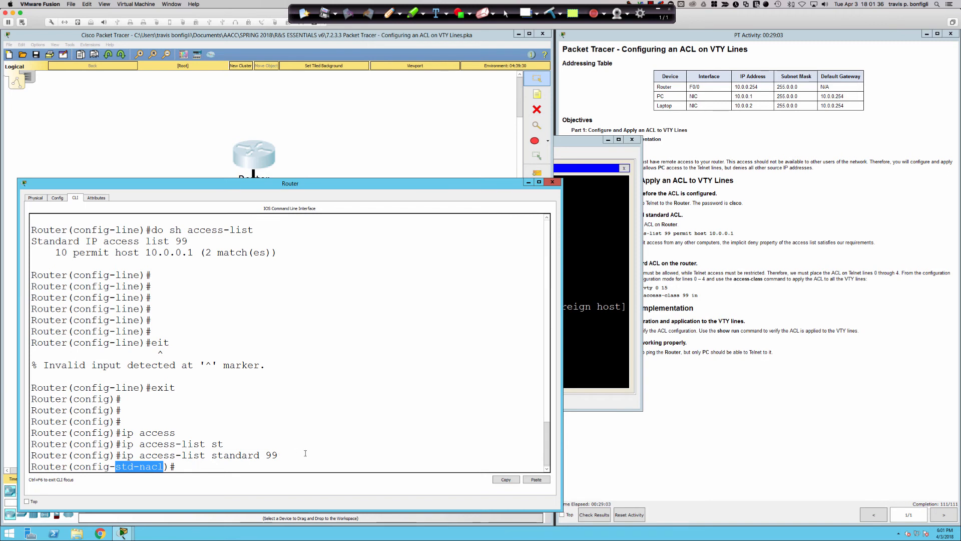
pyautogui.click(314, 453)
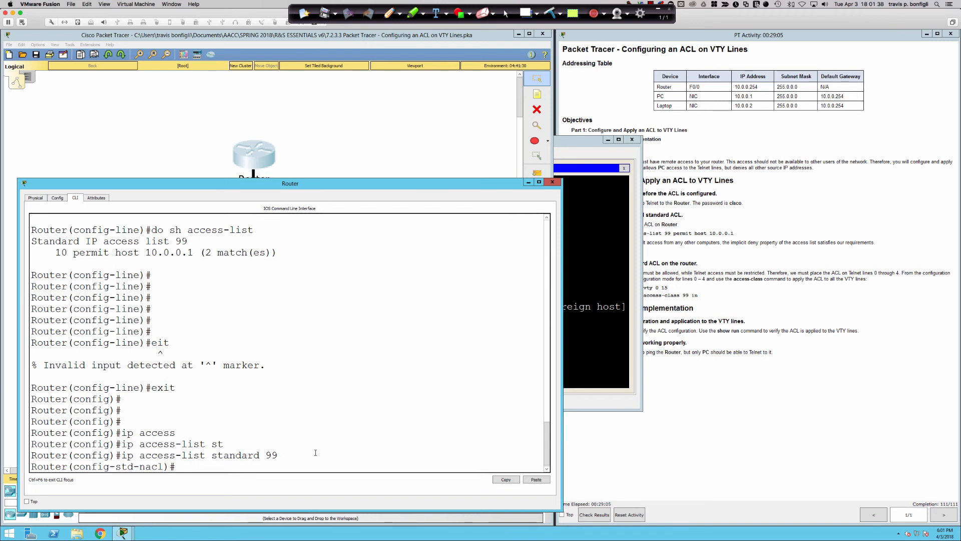
pyautogui.press('Return')
pyautogui.press('Return')
# Add entry '99999 deny any' to access list 99, then return to privileged EXEC with 'end'
pyautogui.write('99')
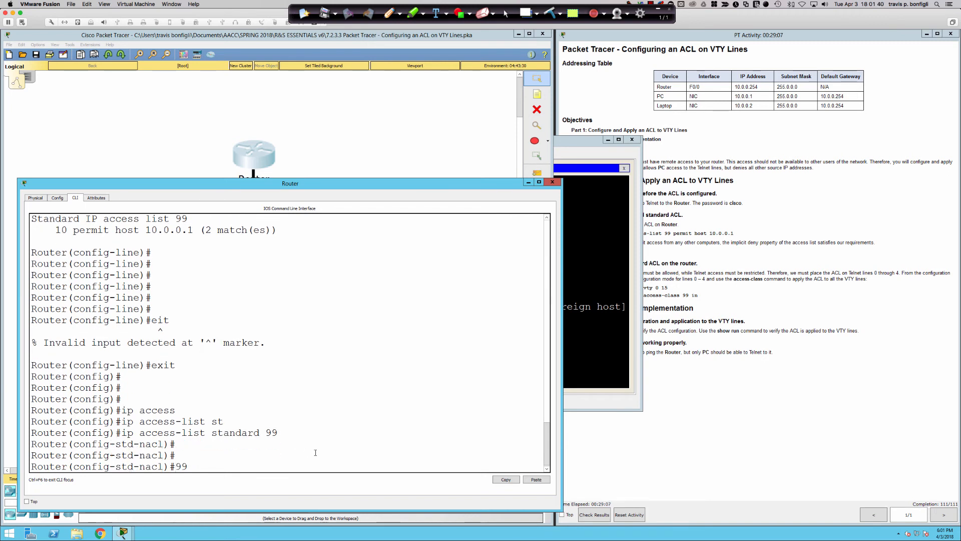
pyautogui.press('BackSpace')
pyautogui.press('BackSpace')
pyautogui.write('?')
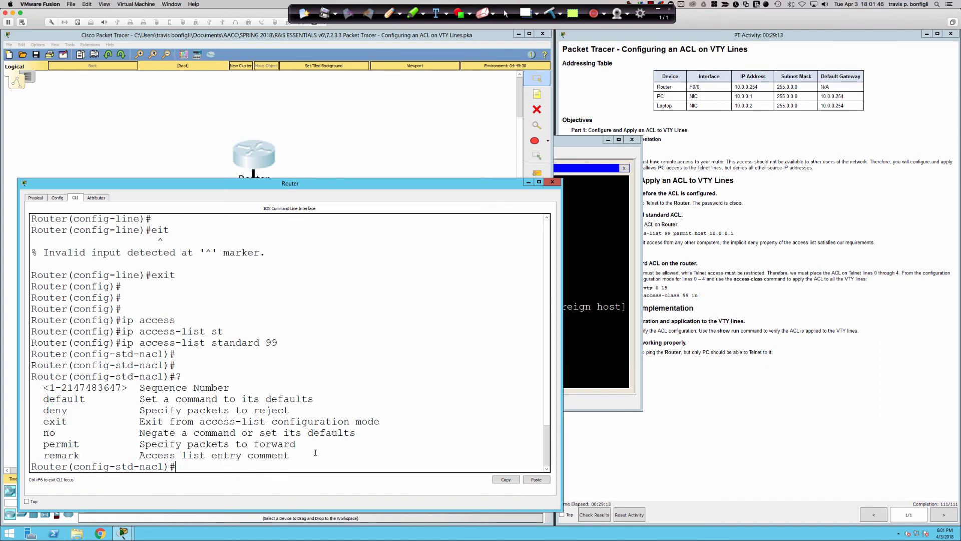
pyautogui.write('99999 deny any ?')
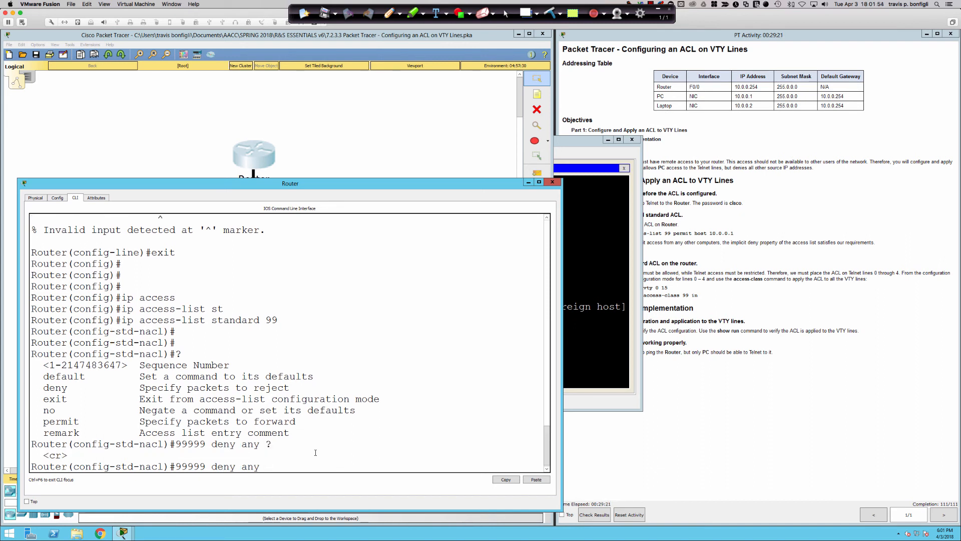
pyautogui.press('Return')
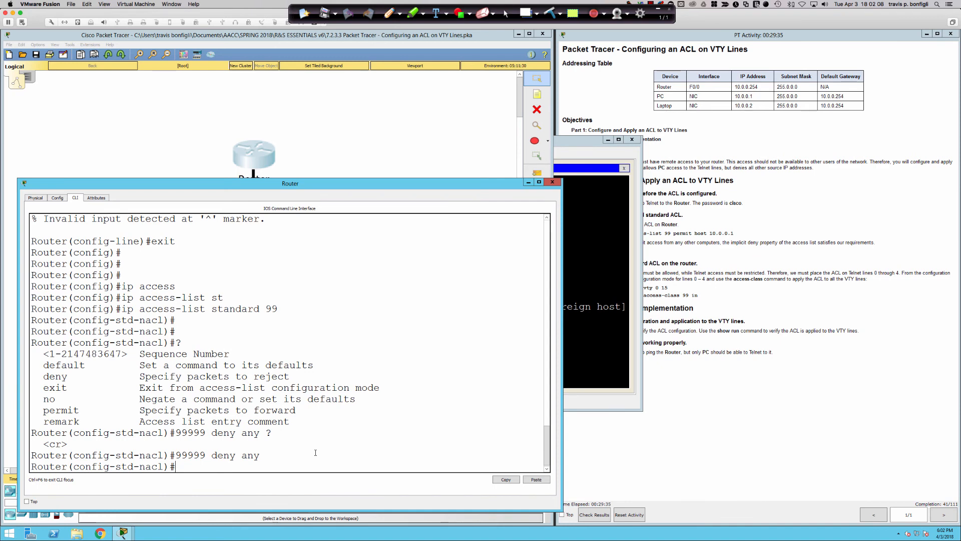
pyautogui.write('end')
pyautogui.press('Return')
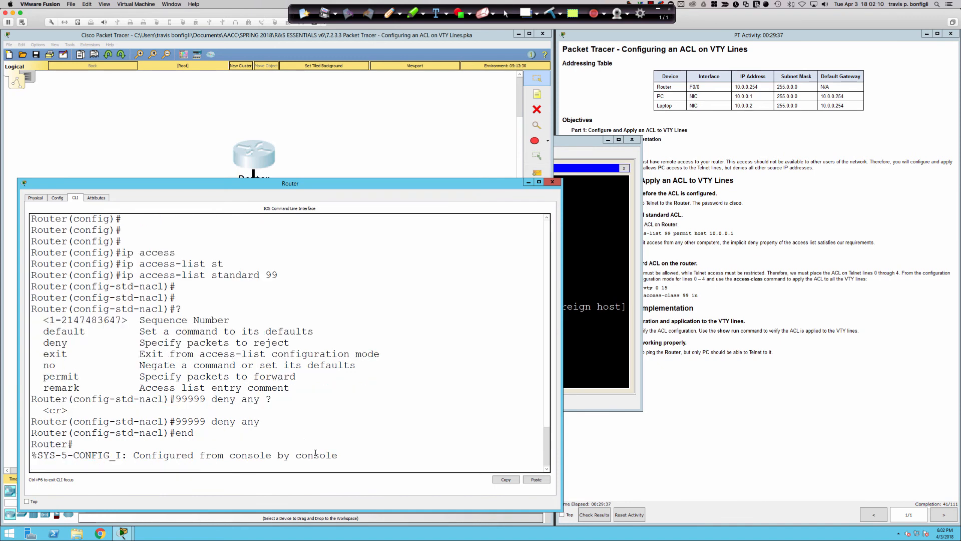
# Run 'sh access-list' on the Router and highlight the 99999 deny any entry
pyautogui.press('Return')
pyautogui.press('Return')
pyautogui.write('sh acces')
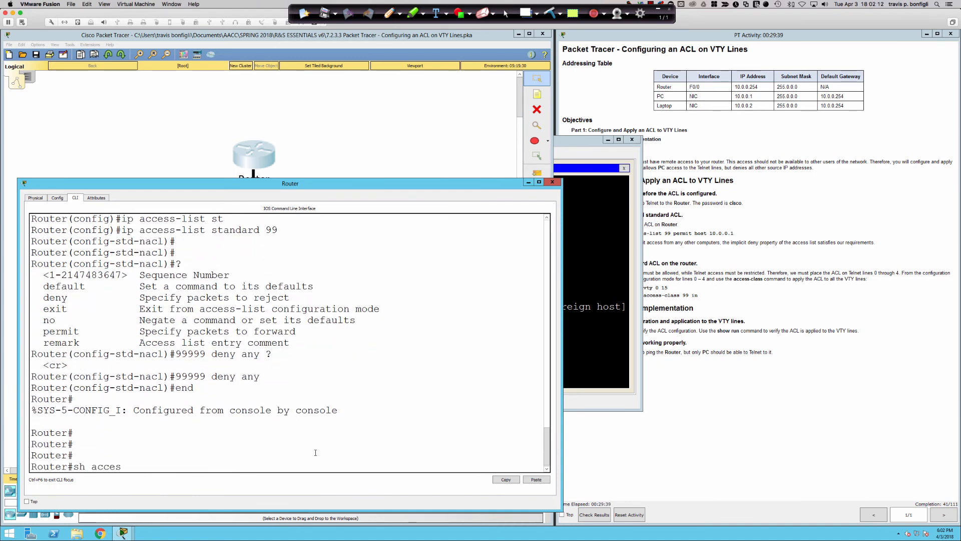
pyautogui.write('s-list')
pyautogui.press('Return')
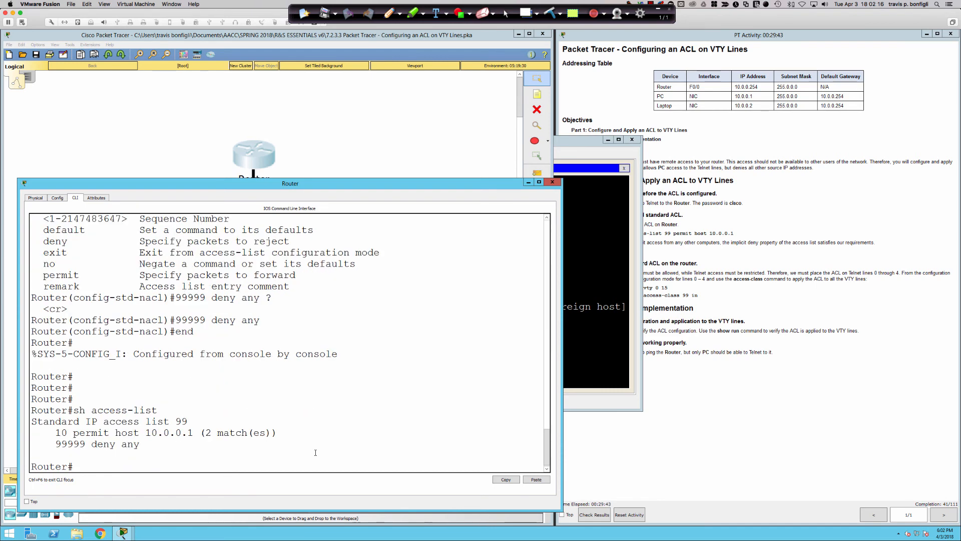
pyautogui.moveTo(55, 444); pyautogui.dragTo(142, 443)
# Rerun the earlier telnet command from the Laptop to the Router, which is refused again
pyautogui.click(184, 164)
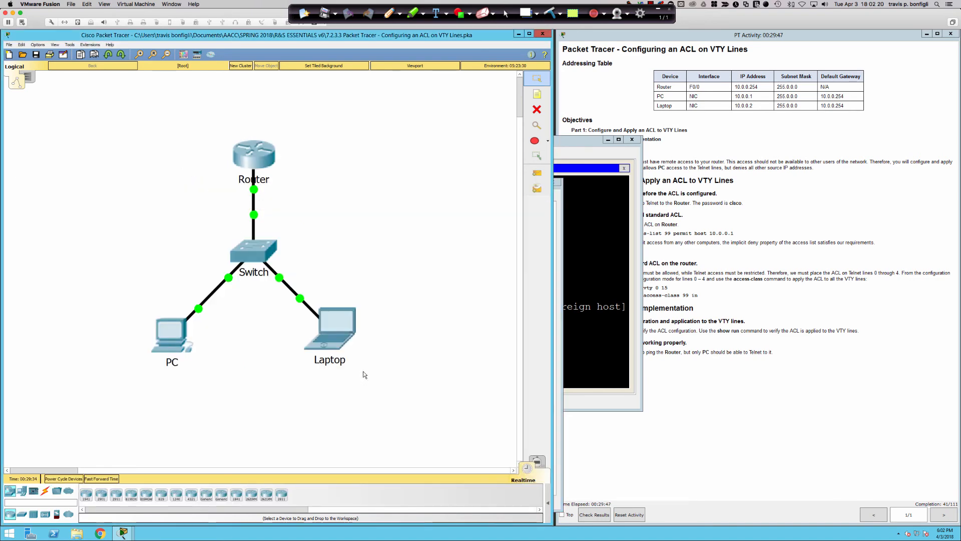
pyautogui.click(340, 346)
pyautogui.press('Up')
pyautogui.press('Return')
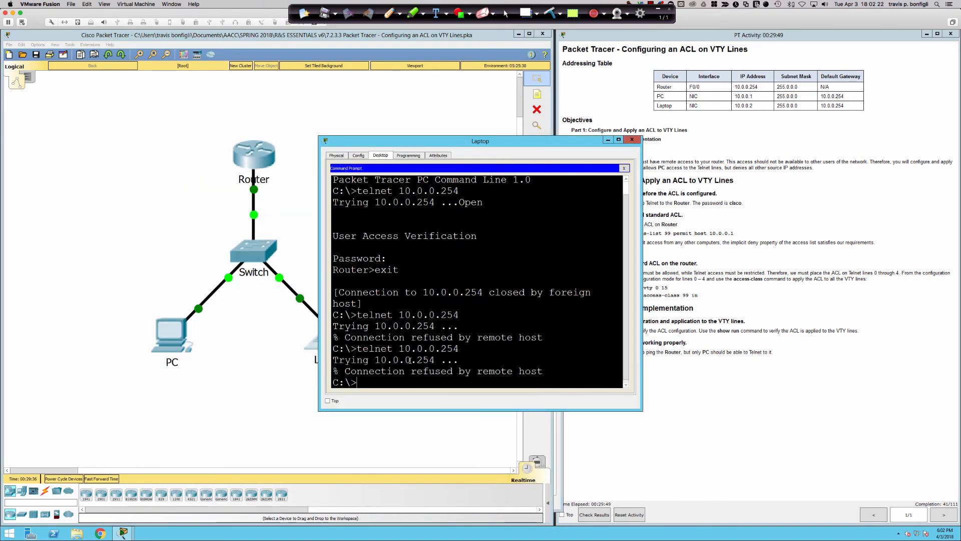
# Rerun 'sh access-list' on the Router and highlight the 15 matches on deny any
pyautogui.click(248, 184)
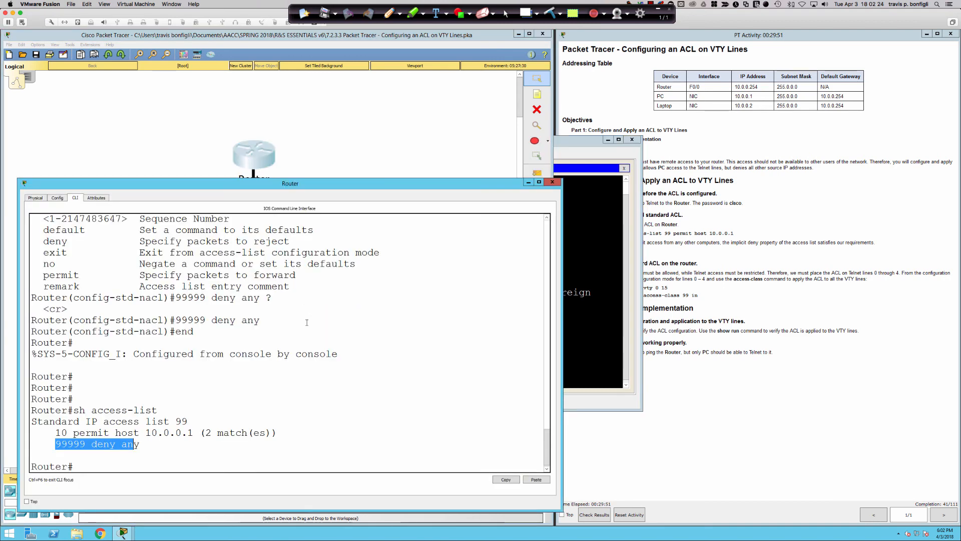
pyautogui.click(397, 370)
pyautogui.write('sh access-list')
pyautogui.press('Return')
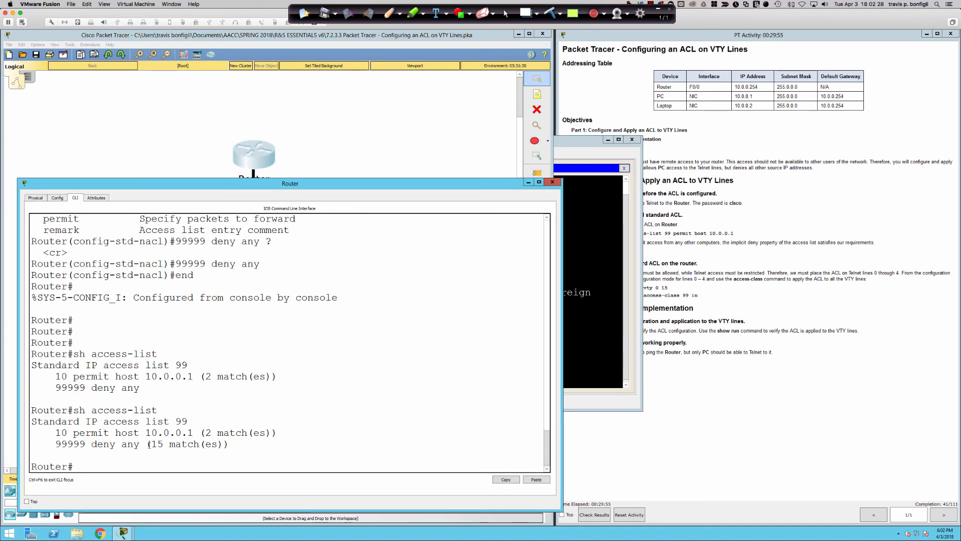
pyautogui.moveTo(148, 444); pyautogui.dragTo(241, 446)
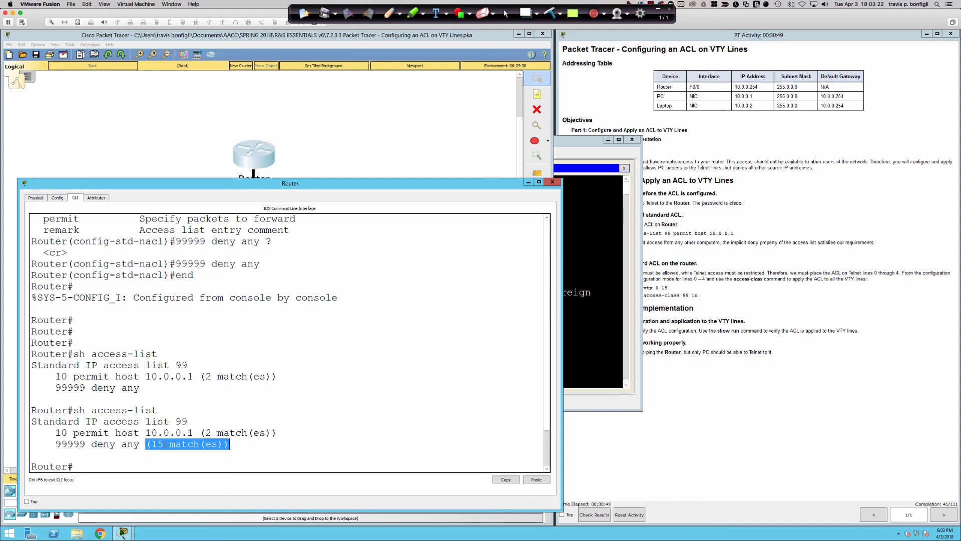
# Bring the PT Activity instructions forward, then switch to the PowerPoint presentation
pyautogui.click(647, 398)
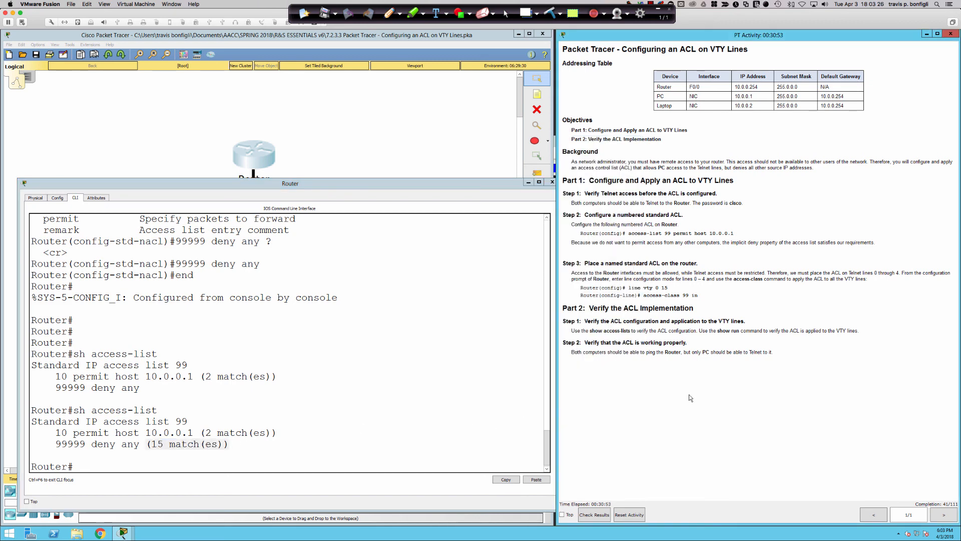
pyautogui.press('super+Tab')
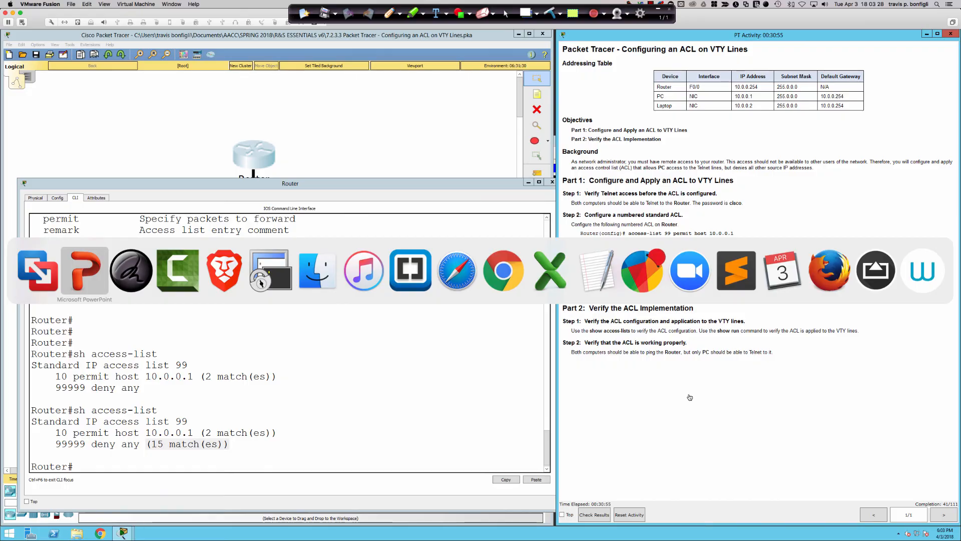